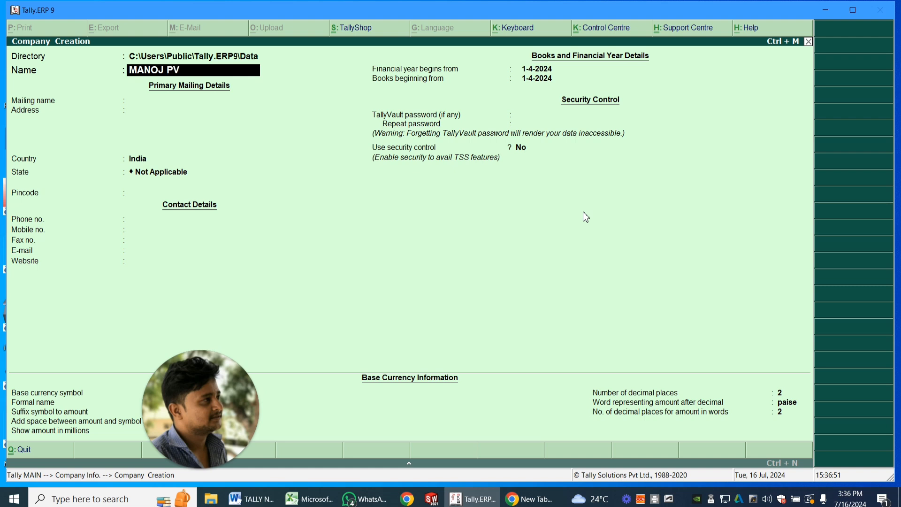
# - Name the new company MANOJ PVT LTD, keep that as its mailing name, and leave the address blank with India as country
pyautogui.write('LTD')
pyautogui.press('Return')
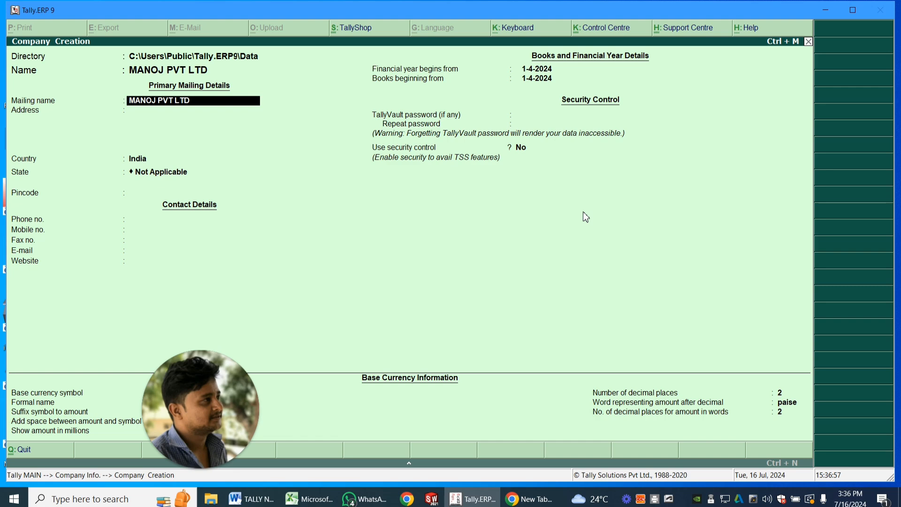
pyautogui.press('Return')
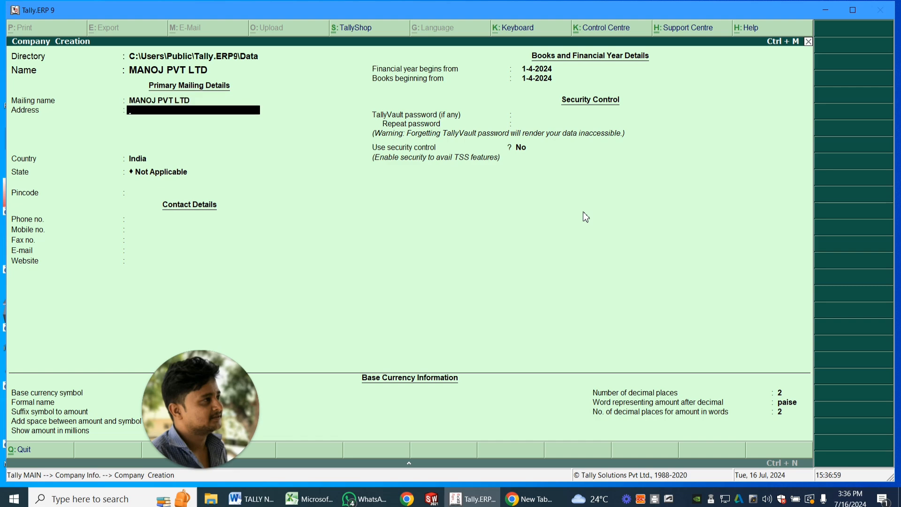
pyautogui.press('Return')
# - Set the company's state to Karnataka
pyautogui.press('Return')
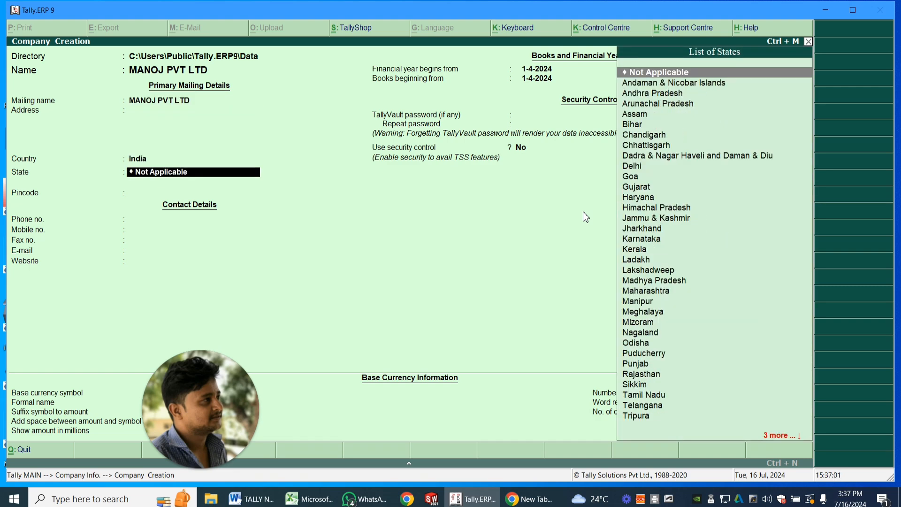
pyautogui.press('Down')
pyautogui.press('Down')
pyautogui.press('Down')
pyautogui.press('Down')
pyautogui.press('Down')
pyautogui.press('Down')
pyautogui.press('Down')
pyautogui.press('Down')
pyautogui.press('Down')
pyautogui.press('Down')
pyautogui.press('Down')
pyautogui.press('Down')
pyautogui.press('Down')
pyautogui.press('Down')
pyautogui.press('Down')
pyautogui.press('Down')
# - Leave the pincode and contact details blank, keep the default financial year, security and currency settings, and create the company
pyautogui.press('Return')
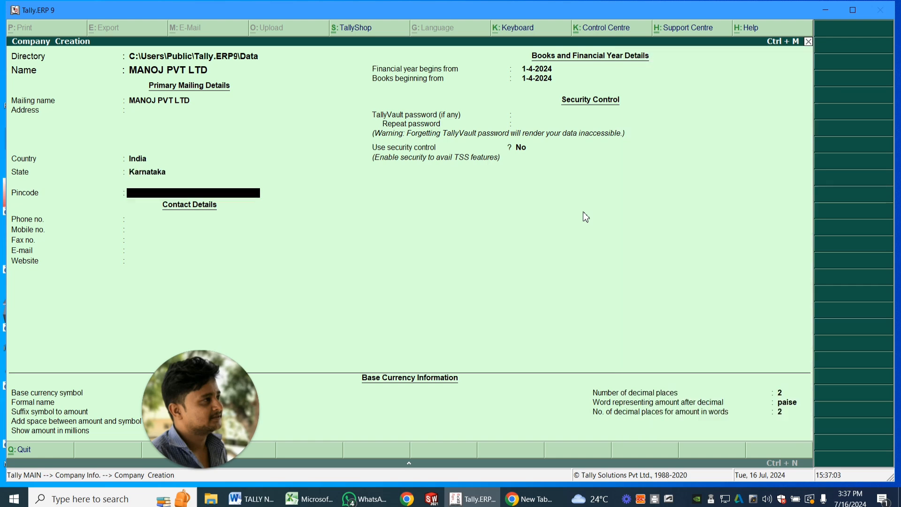
pyautogui.press('Return')
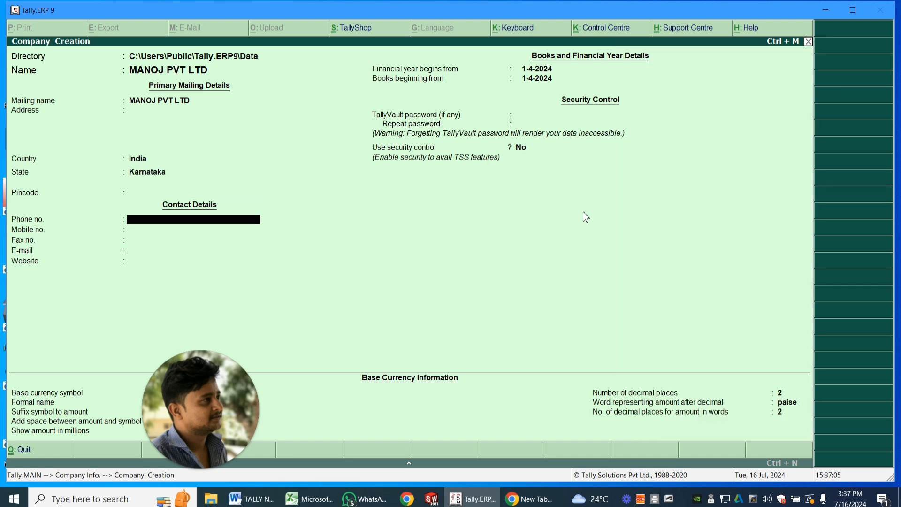
pyautogui.press('Return')
pyautogui.press('Return')
pyautogui.press('Return')
pyautogui.press('Return')
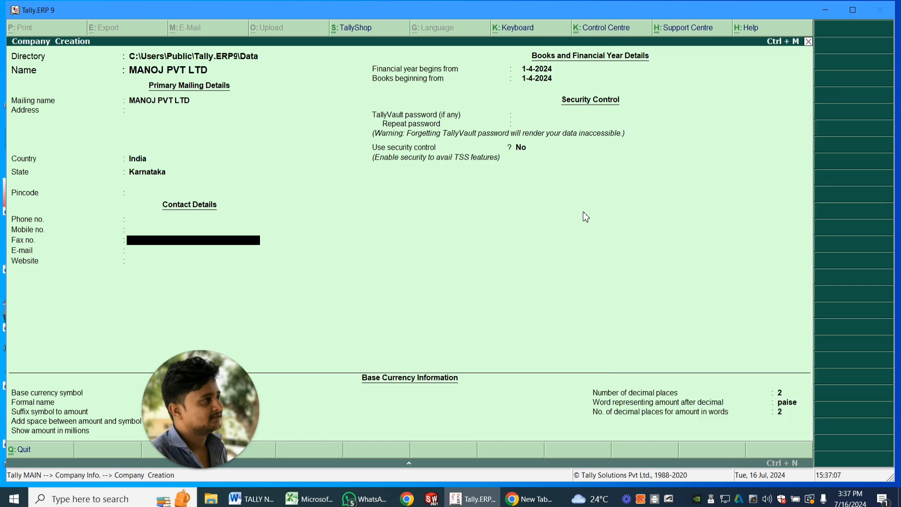
pyautogui.press('Return')
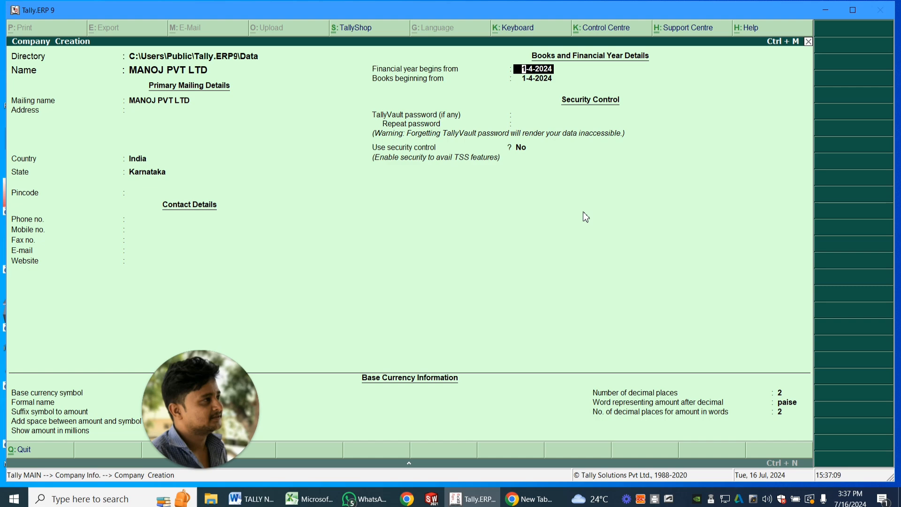
pyautogui.press('Return')
pyautogui.press('Return')
pyautogui.press('Return')
pyautogui.press('Return')
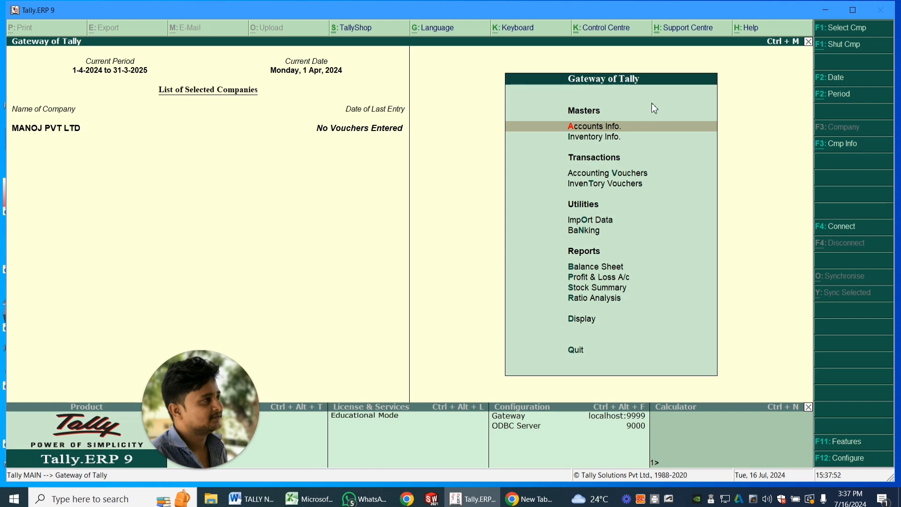
# - Start multiple ledger creation with All Items as the parent group
pyautogui.click(589, 129)
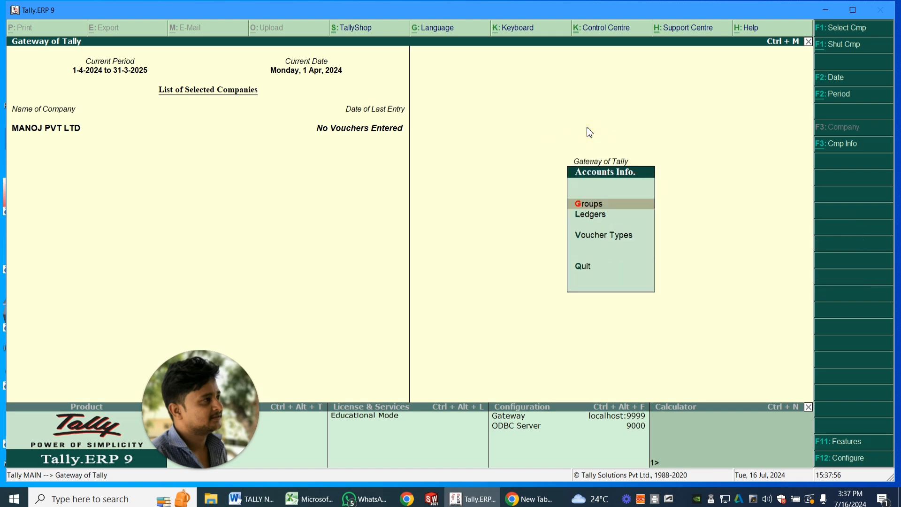
pyautogui.click(595, 220)
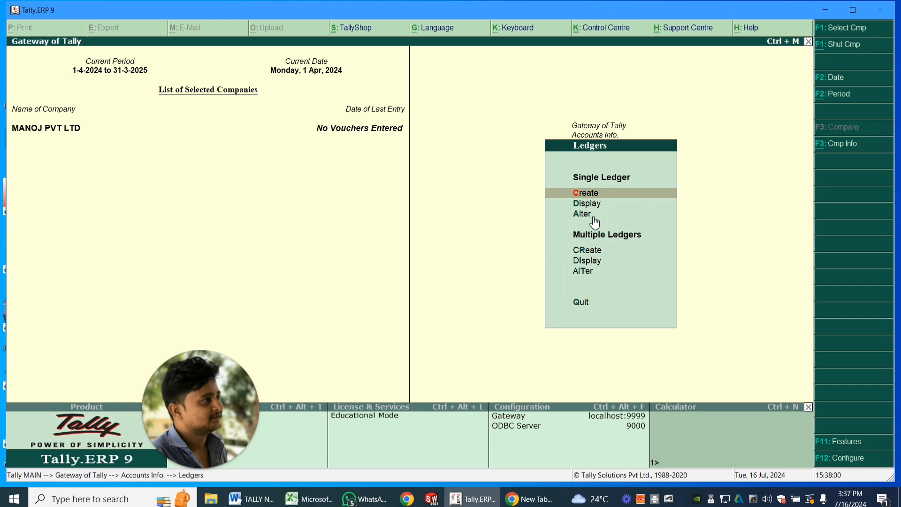
pyautogui.click(590, 251)
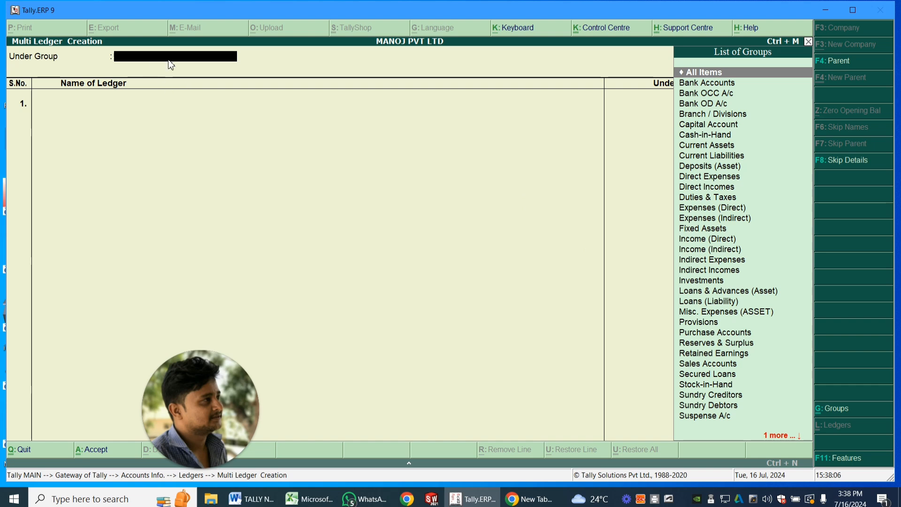
pyautogui.click(705, 73)
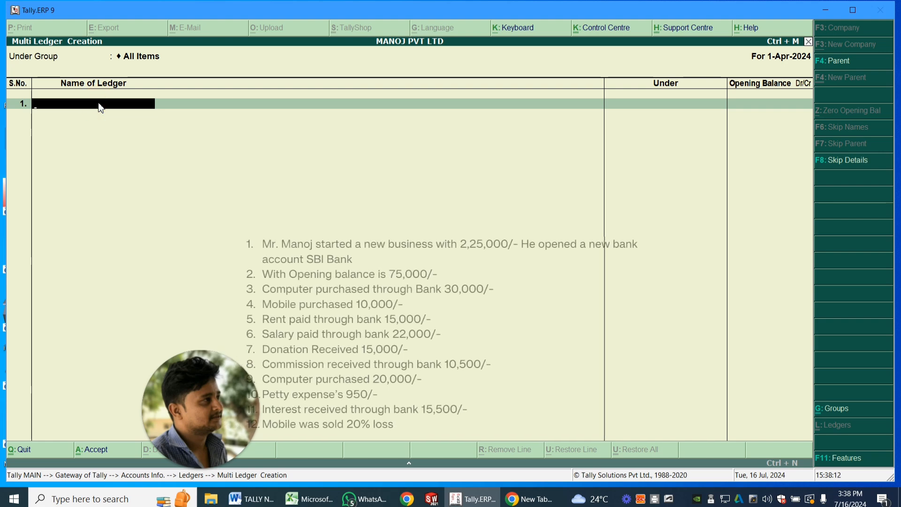
# - Add a ledger named after the business owner, prefixed MR., under Capital Account without an opening balance
pyautogui.write('MR')
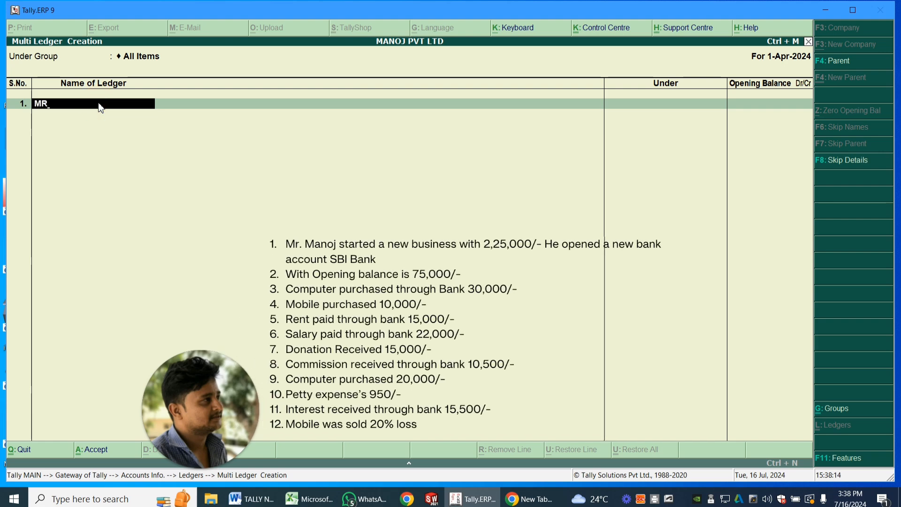
pyautogui.write('.MAN')
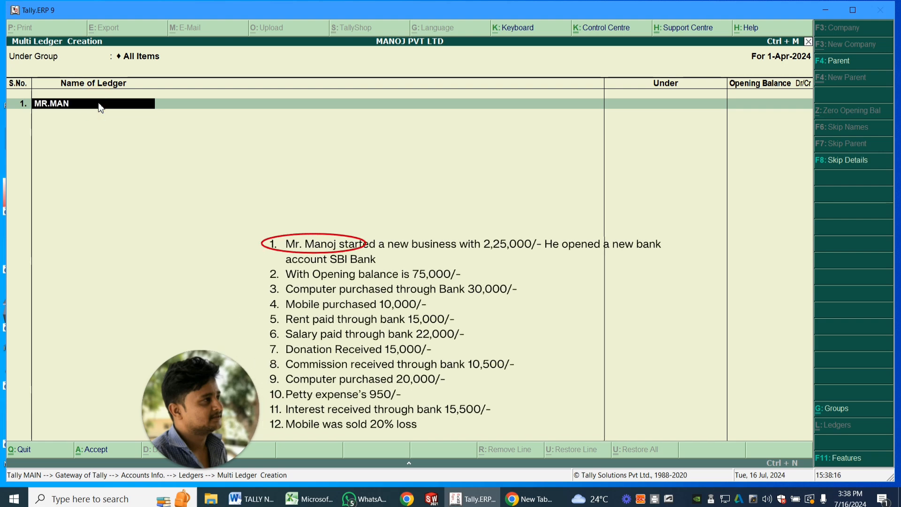
pyautogui.write('OJ')
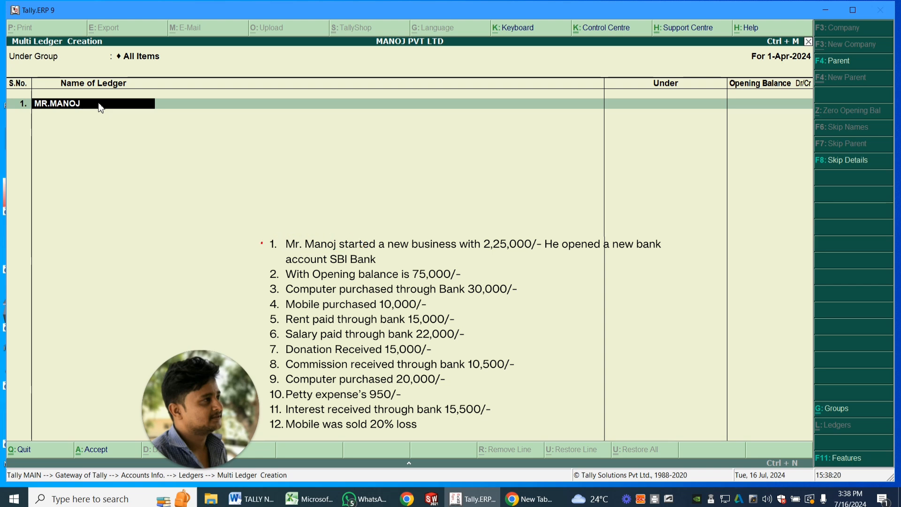
pyautogui.press('Return')
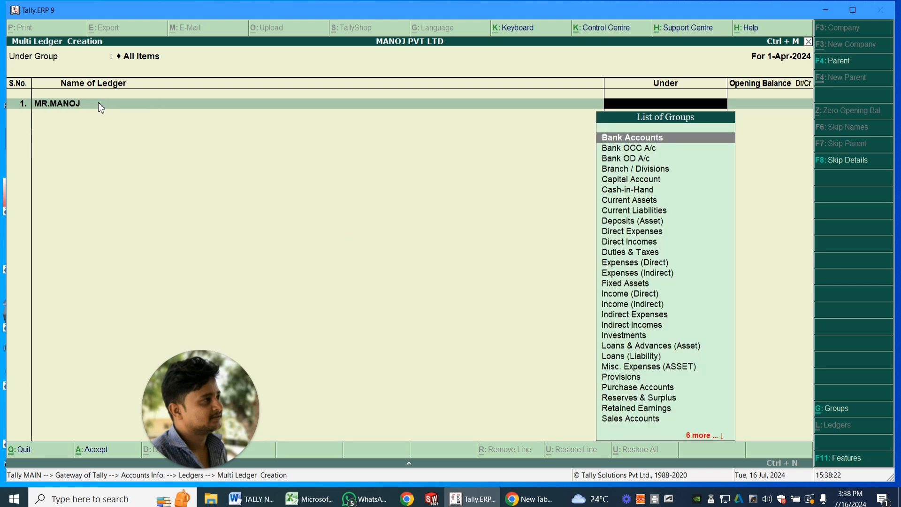
pyautogui.press('Down')
pyautogui.press('Down')
pyautogui.press('Down')
pyautogui.press('Down')
pyautogui.press('Down')
pyautogui.press('Down')
pyautogui.press('Down')
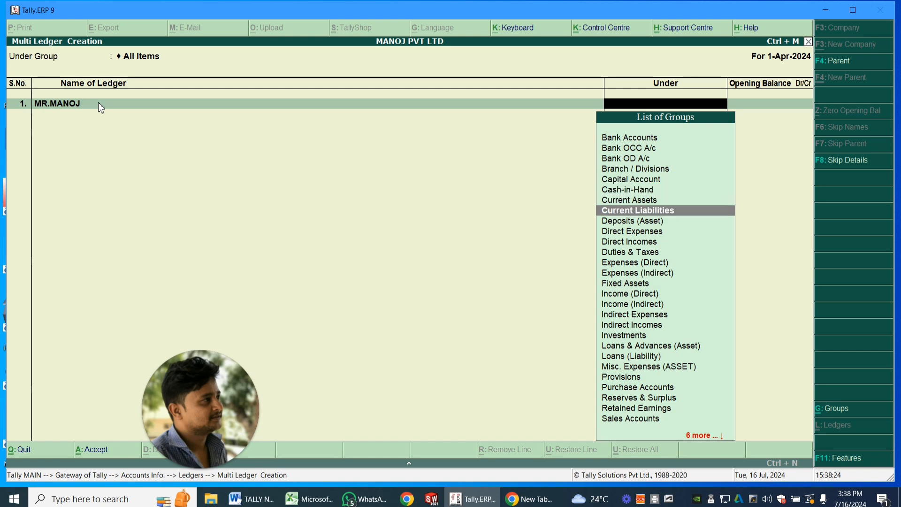
pyautogui.press('Down')
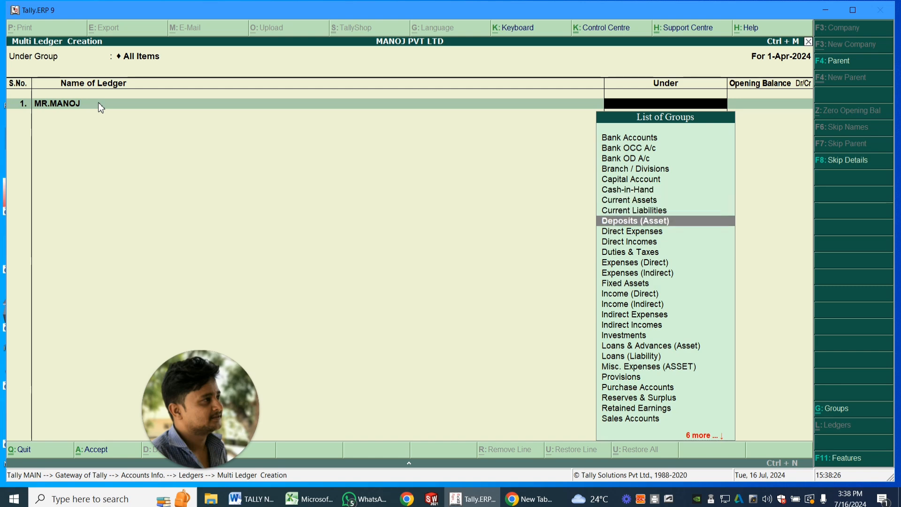
pyautogui.write('C')
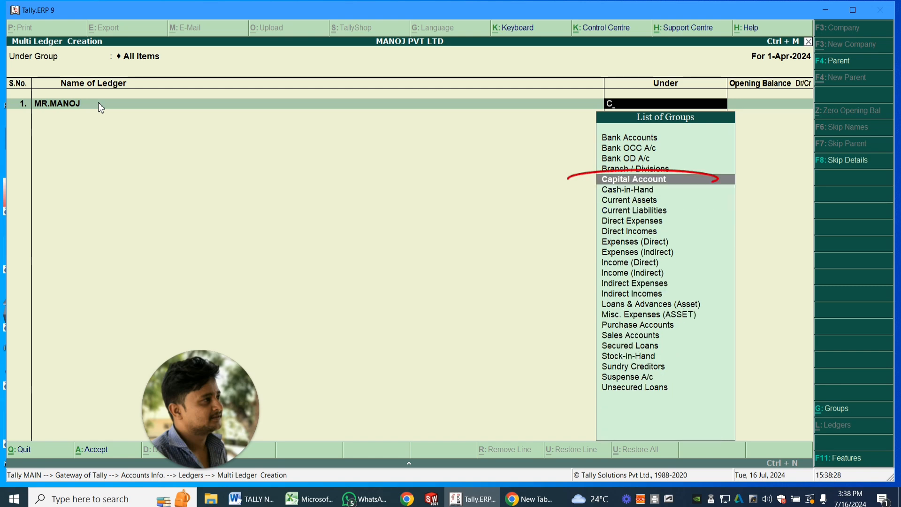
pyautogui.press('Return')
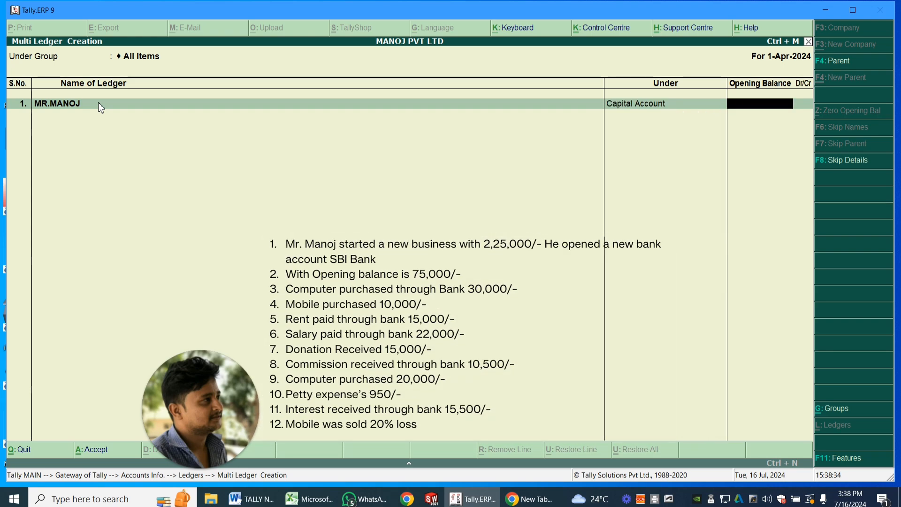
pyautogui.press('Return')
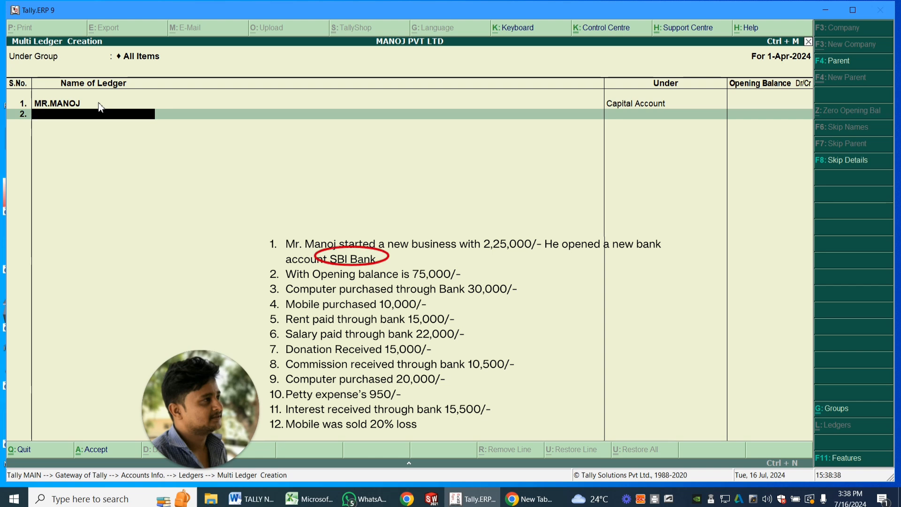
# - Add the ledger SBI under Bank Accounts with an opening balance of 75,000
pyautogui.write('SBI')
pyautogui.press('Return')
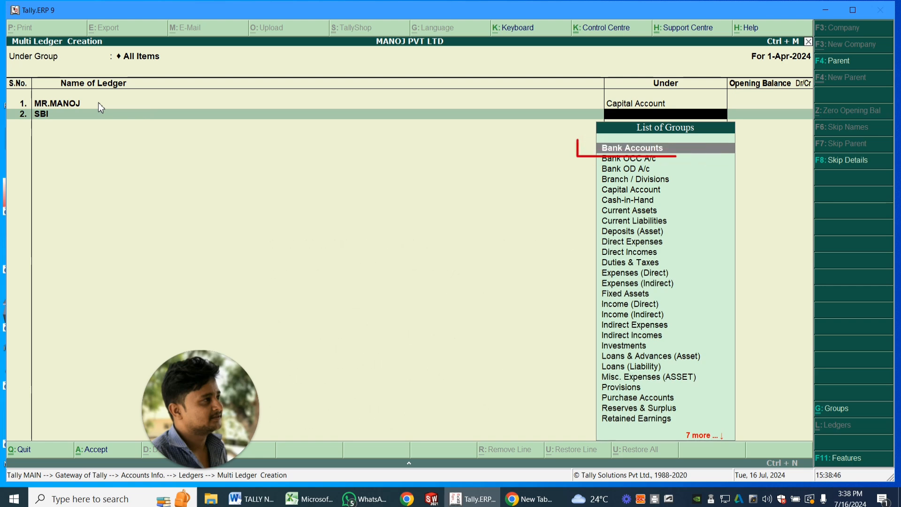
pyautogui.press('Return')
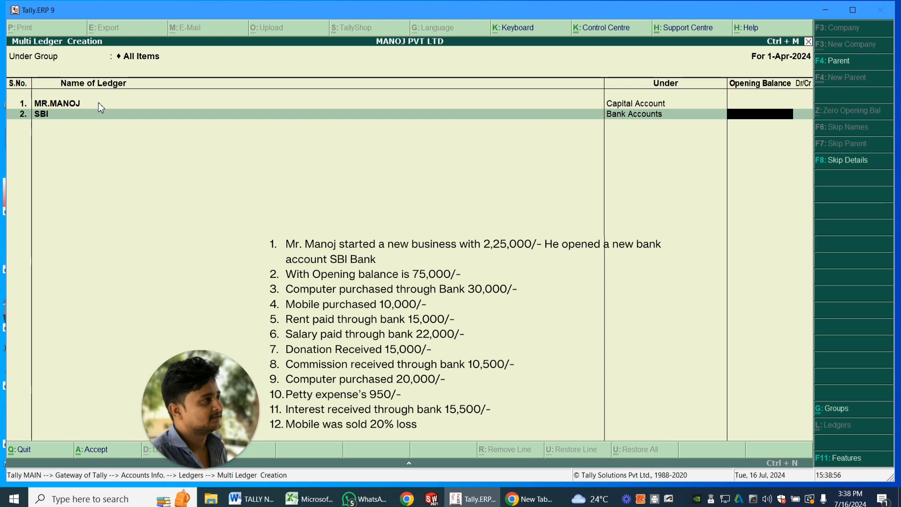
pyautogui.write('75')
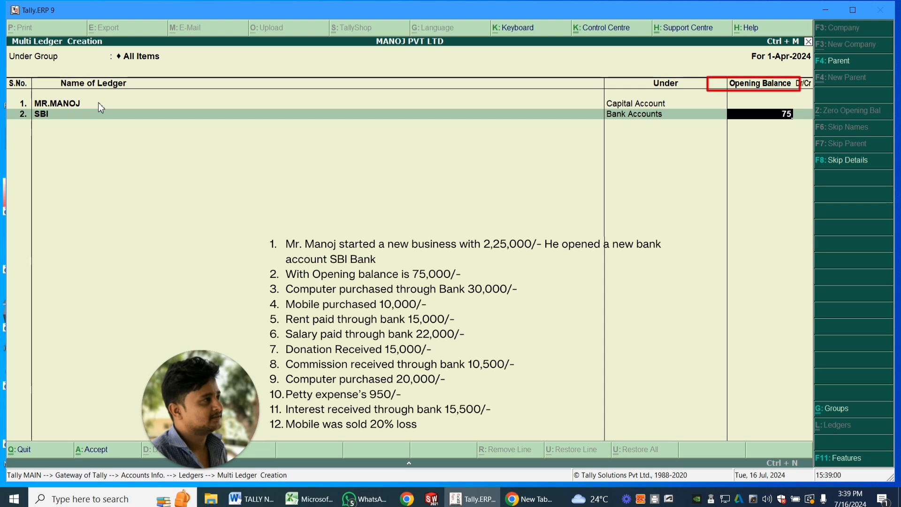
pyautogui.write('000')
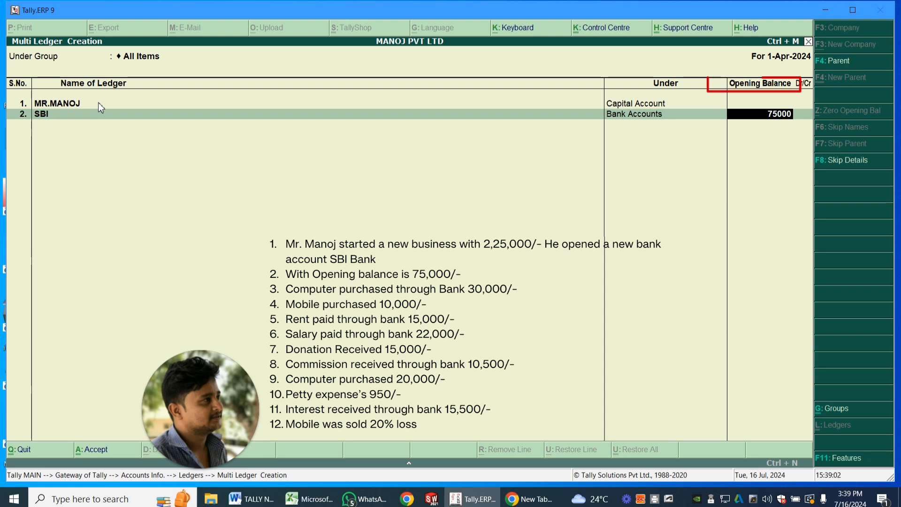
pyautogui.press('Return')
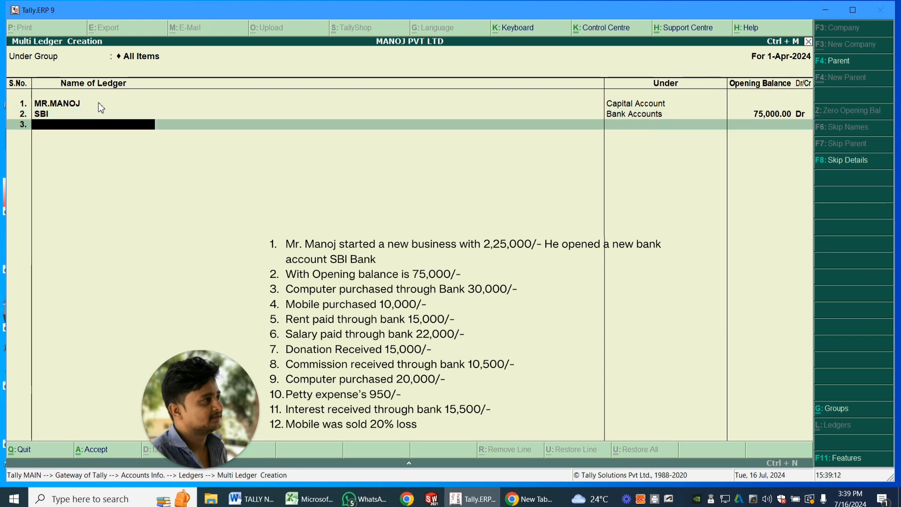
# - Add the ledger COMPUTER PURCHASED under Fixed Assets without an opening balance
pyautogui.write('COMPUTER PURCHASED')
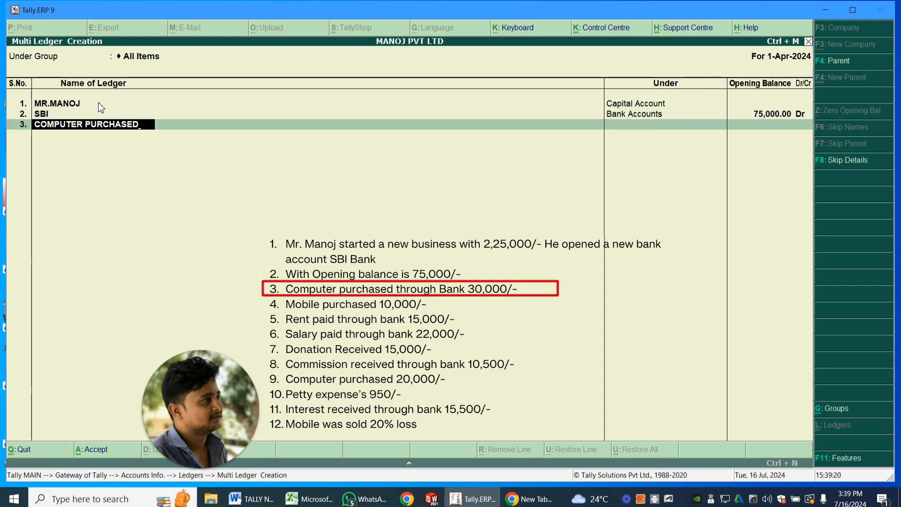
pyautogui.press('Return')
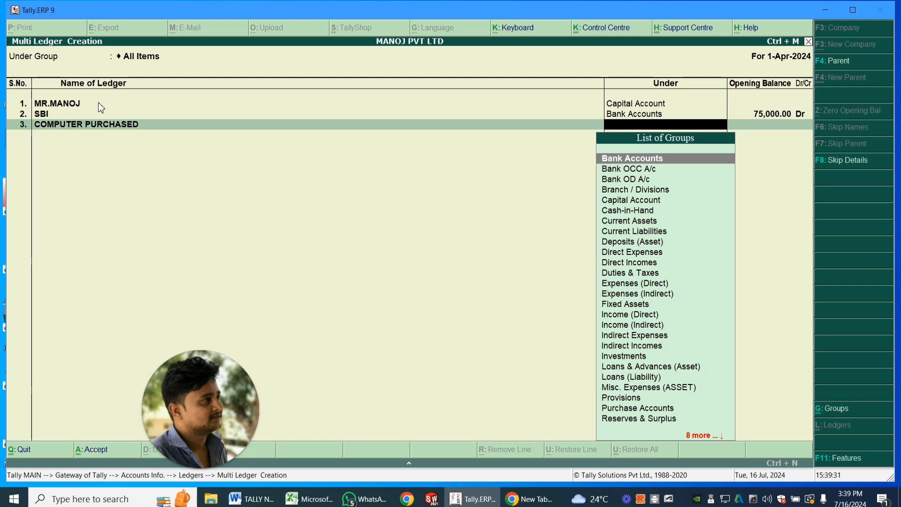
pyautogui.write('F')
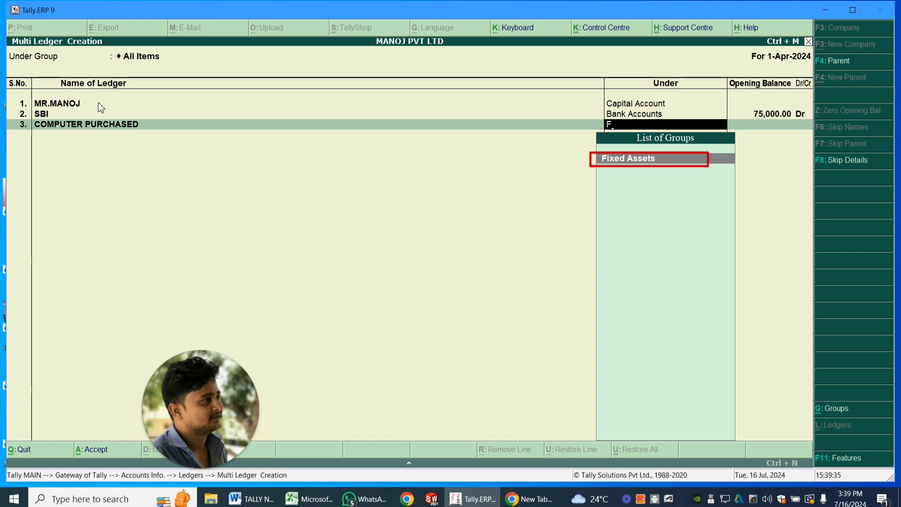
pyautogui.press('Return')
pyautogui.press('Return')
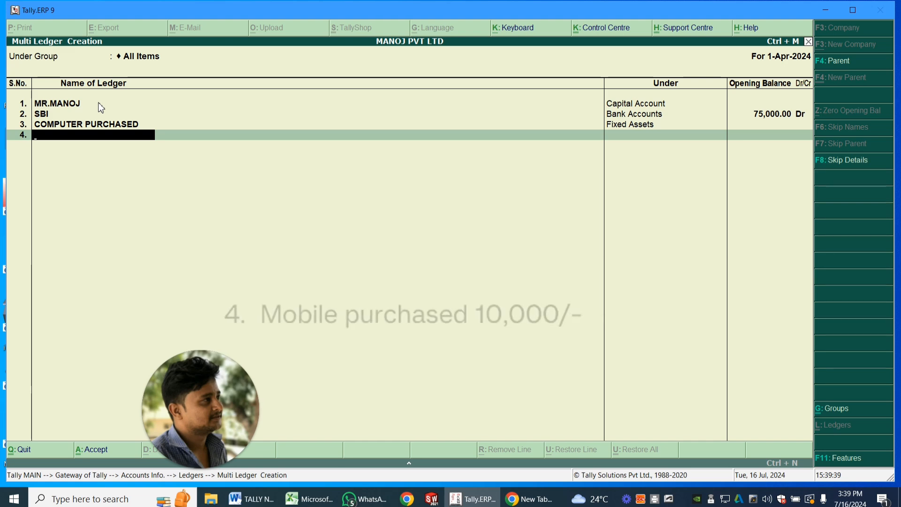
# - Add the ledger MOBILE PUR under Fixed Assets without an opening balance
pyautogui.write('MOBILE PUR')
pyautogui.press('Return')
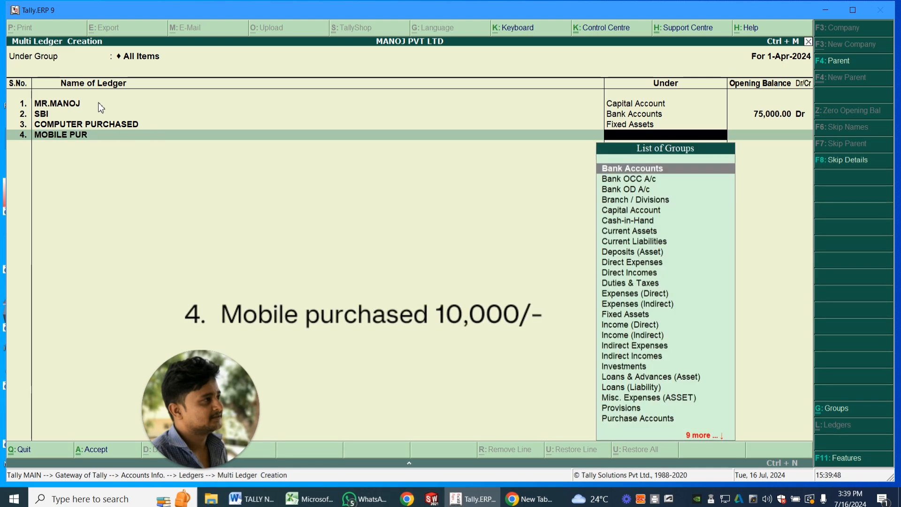
pyautogui.press('Down')
pyautogui.write('F')
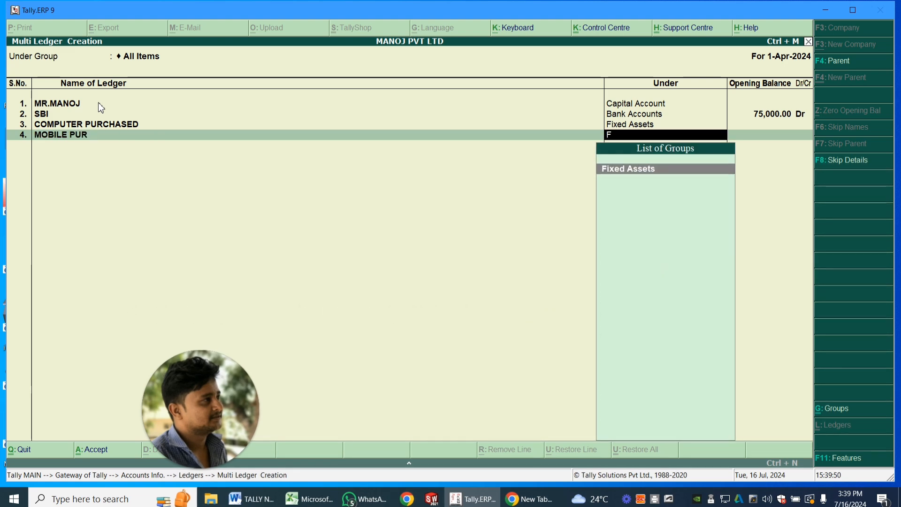
pyautogui.press('Return')
pyautogui.press('Return')
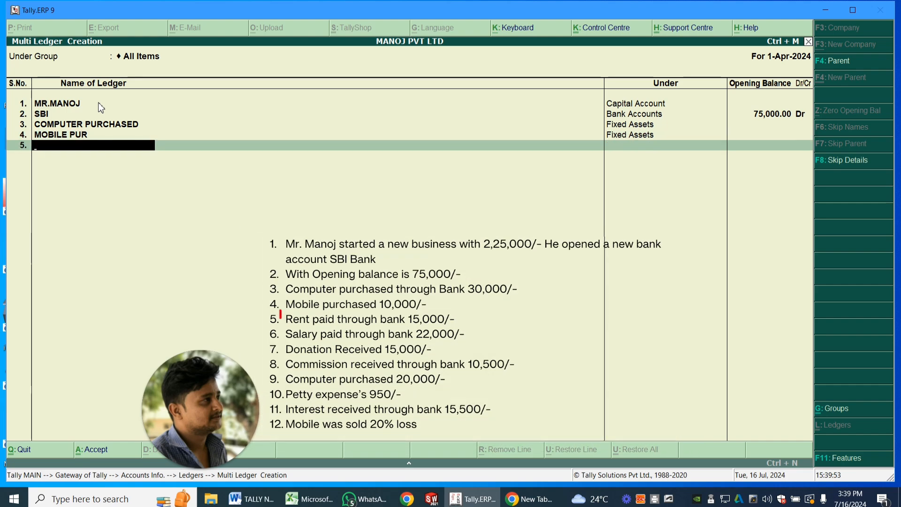
# - Add the ledger RENT PAID under Indirect Expenses without an opening balance
pyautogui.write('RENT PAID')
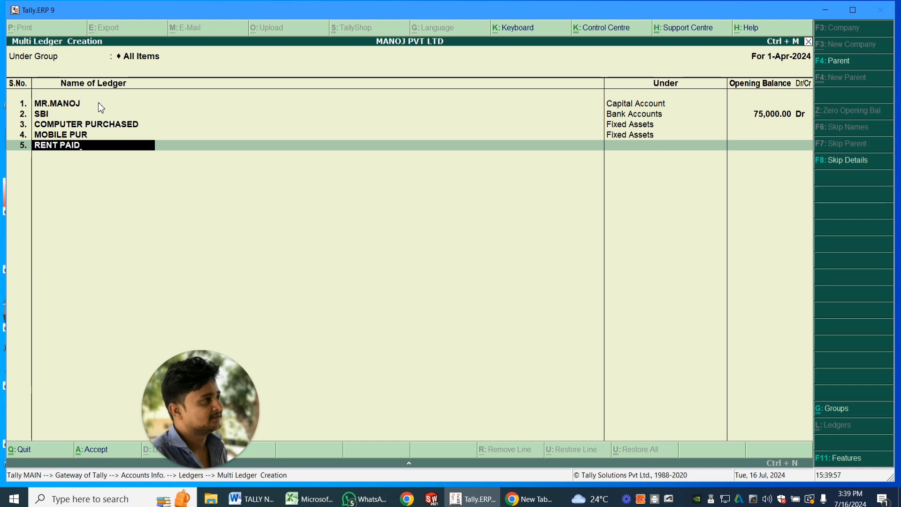
pyautogui.press('Return')
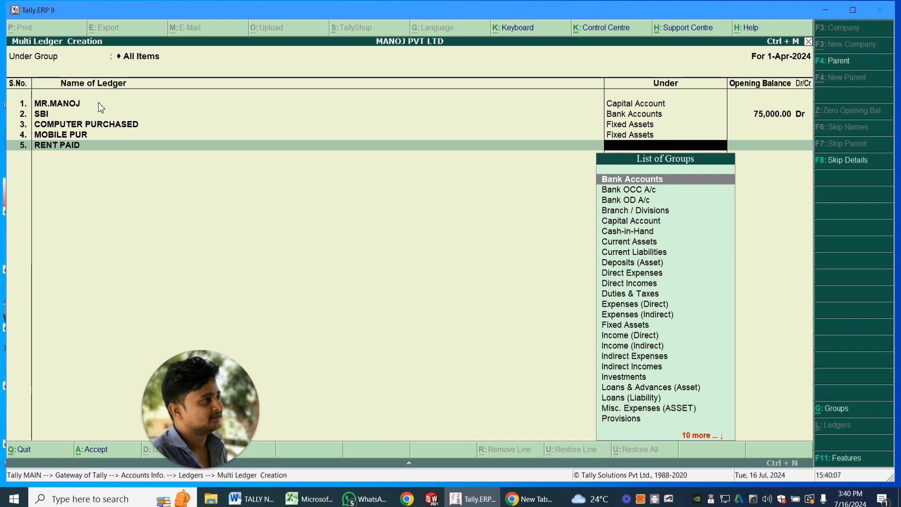
pyautogui.write('I')
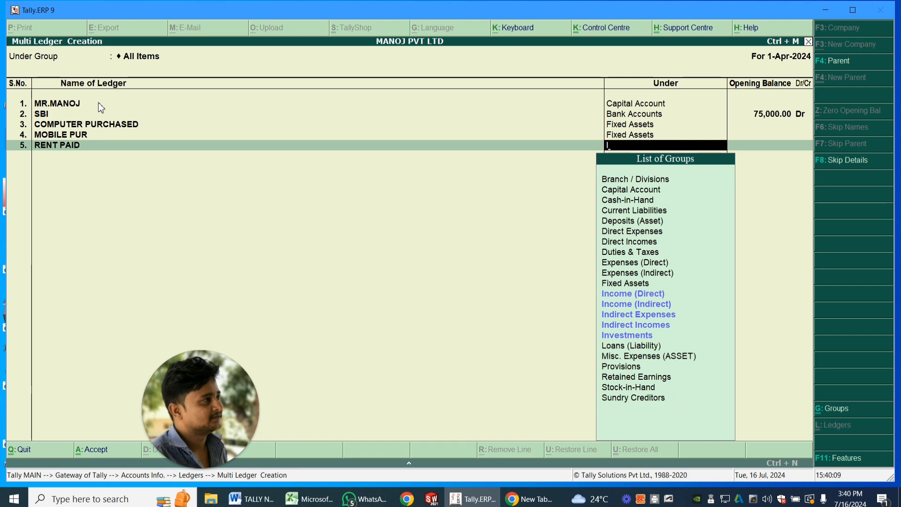
pyautogui.press('Down')
pyautogui.press('Down')
pyautogui.press('Down')
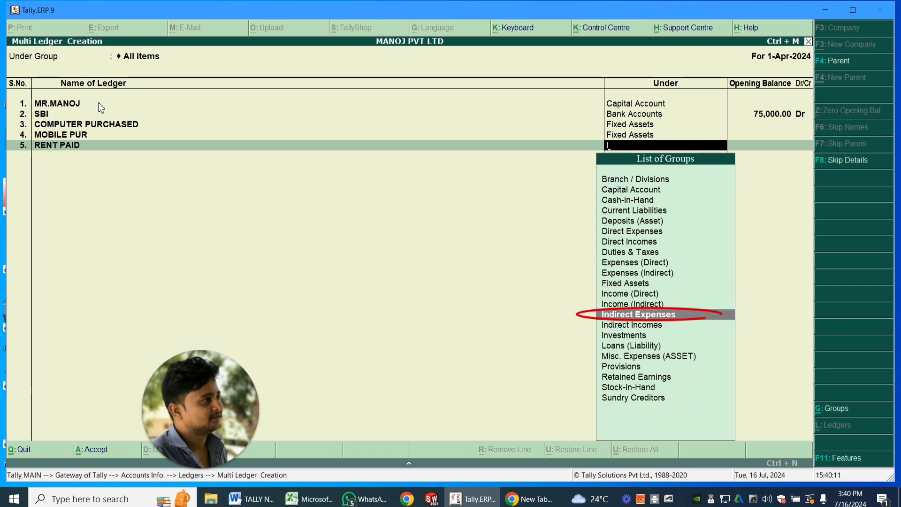
pyautogui.press('Return')
pyautogui.press('Return')
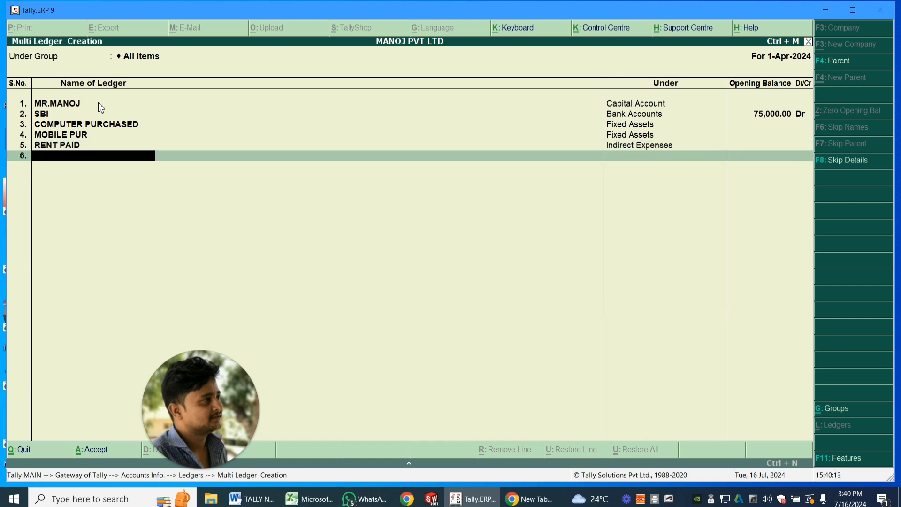
# - Add the ledger SALARY PAID under Indirect Expenses without an opening balance
pyautogui.write('S')
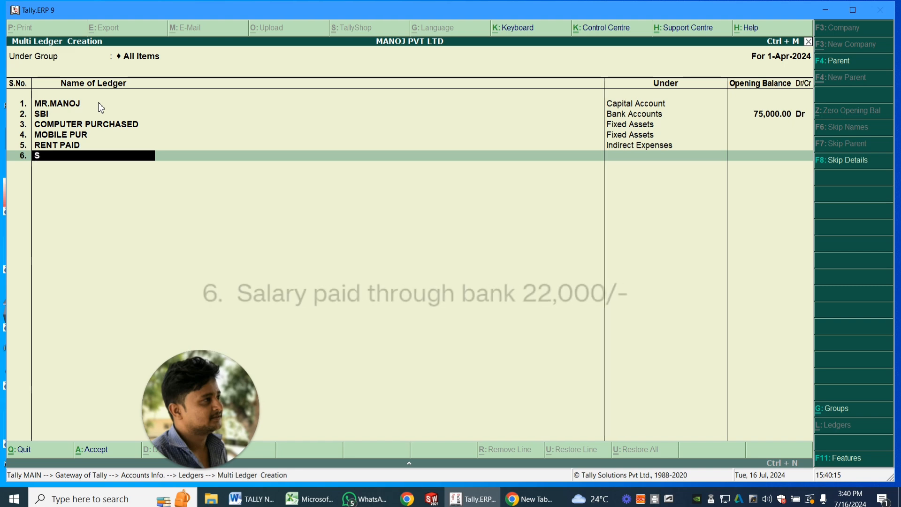
pyautogui.write('ALARY')
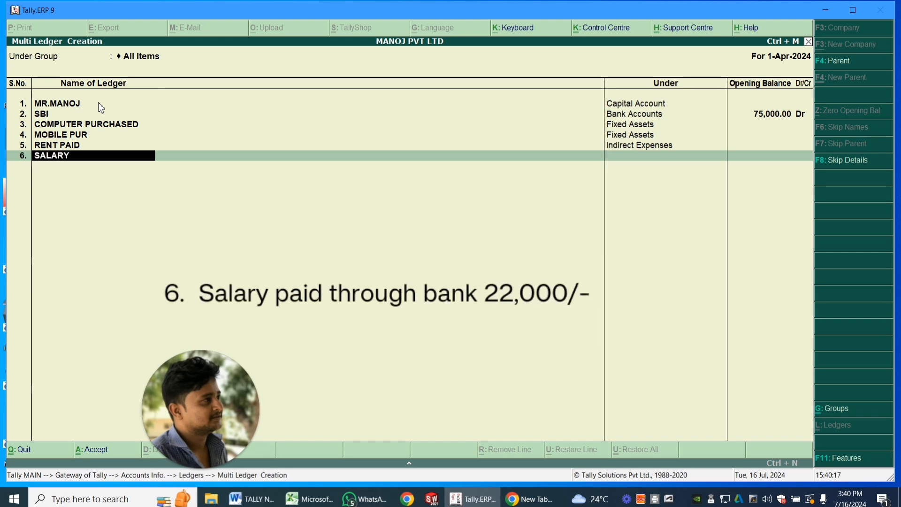
pyautogui.write(' PAID')
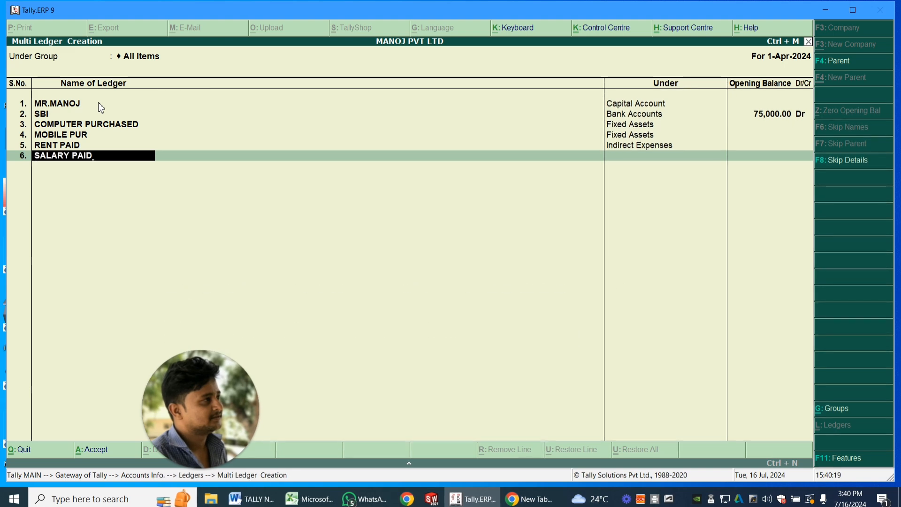
pyautogui.press('Return')
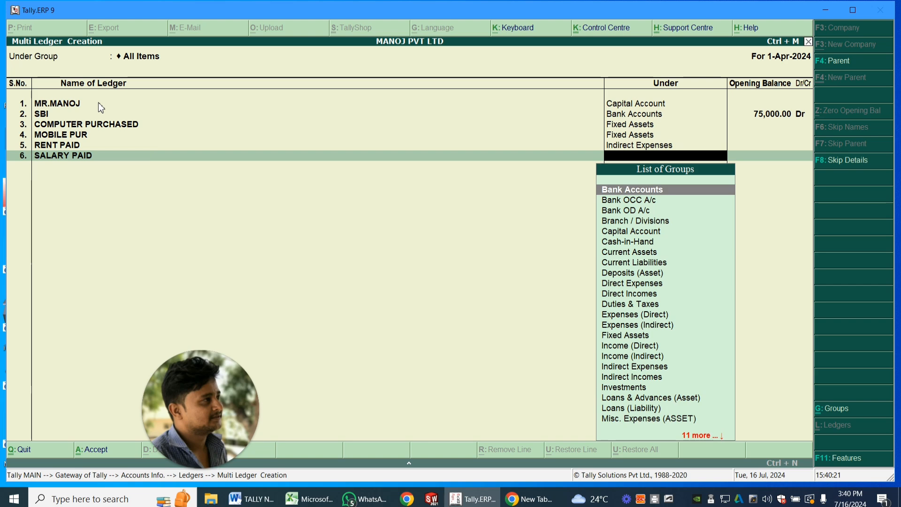
pyautogui.write('IND')
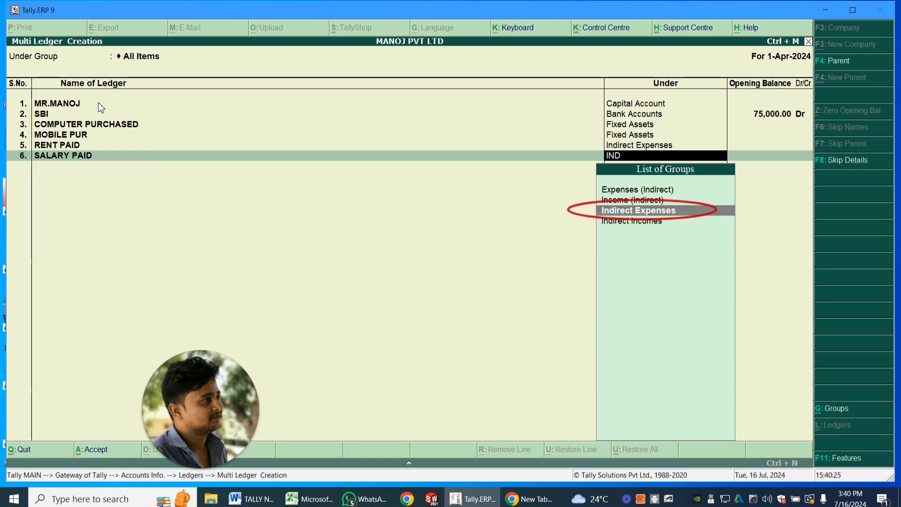
pyautogui.press('Return')
pyautogui.press('Return')
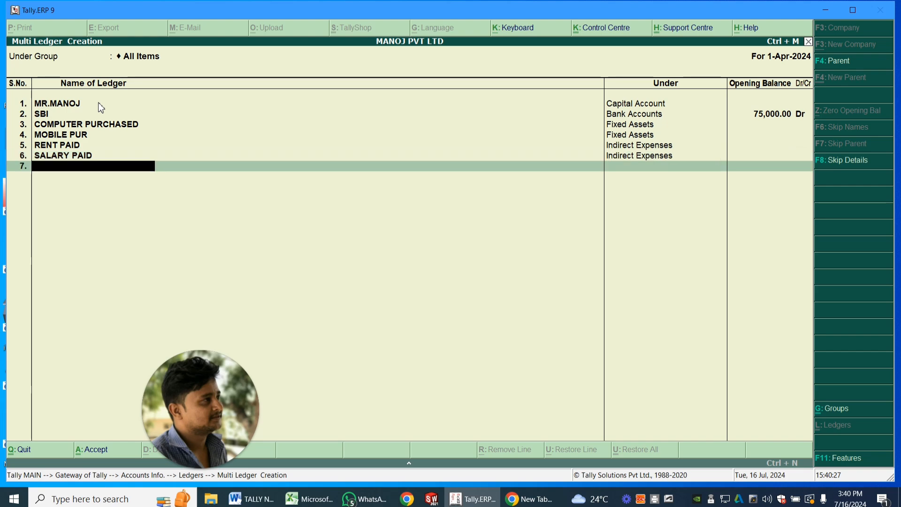
# - Add the ledger DONATION RECEIVED under Indirect Incomes without an opening balance
pyautogui.write('DON')
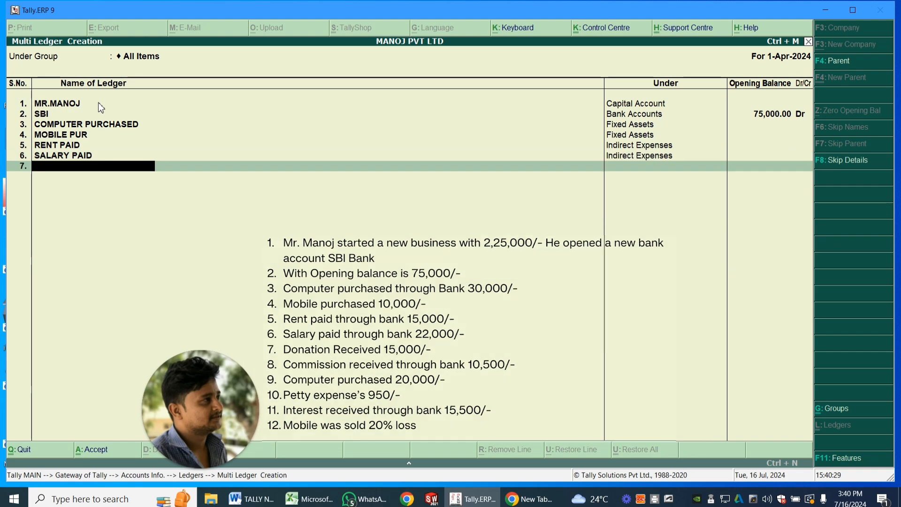
pyautogui.write('ATION RECEIVED')
pyautogui.press('Return')
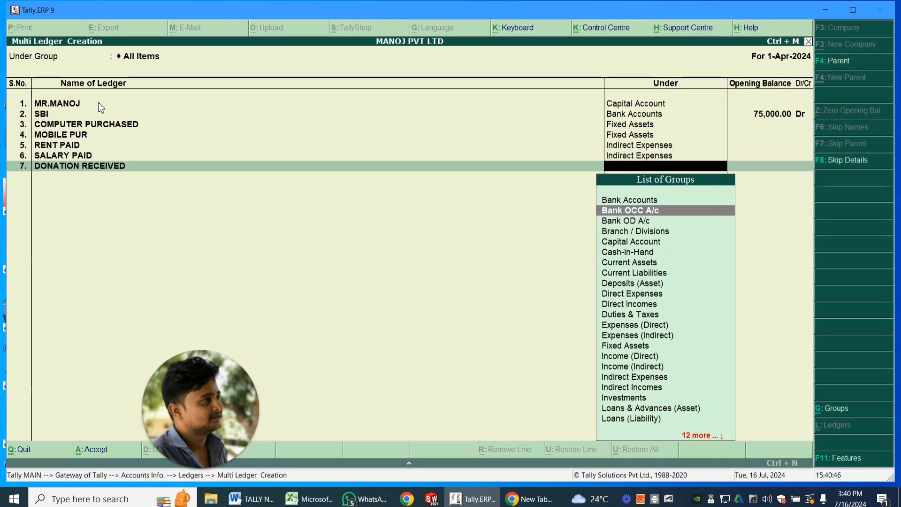
pyautogui.write('I')
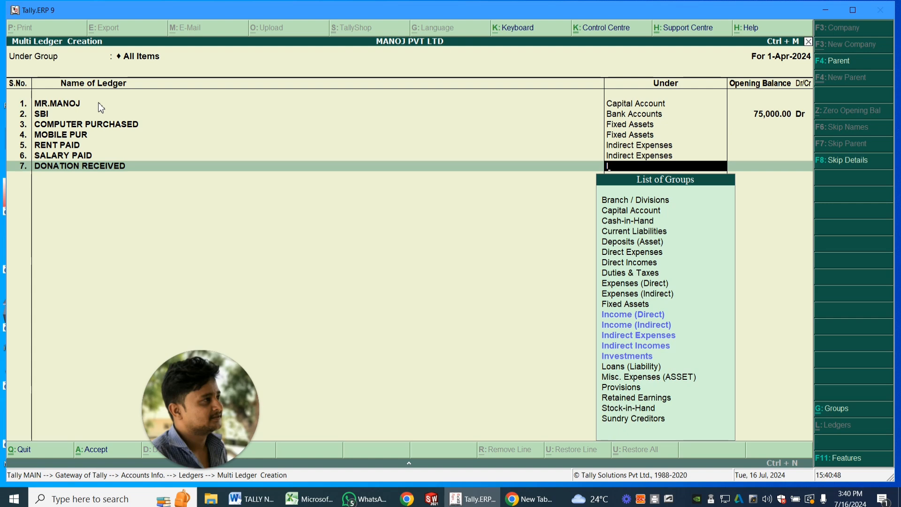
pyautogui.press('Down')
pyautogui.press('Down')
pyautogui.press('Down')
pyautogui.press('Down')
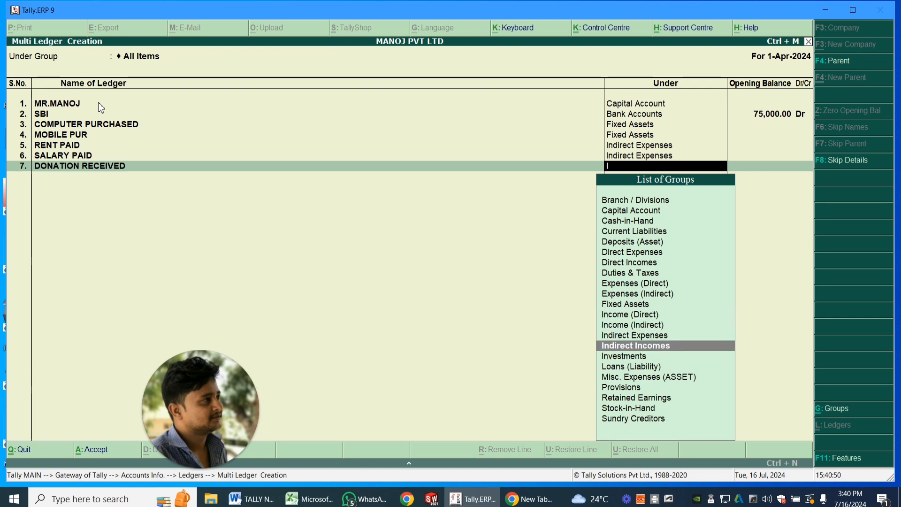
pyautogui.press('Return')
pyautogui.press('Return')
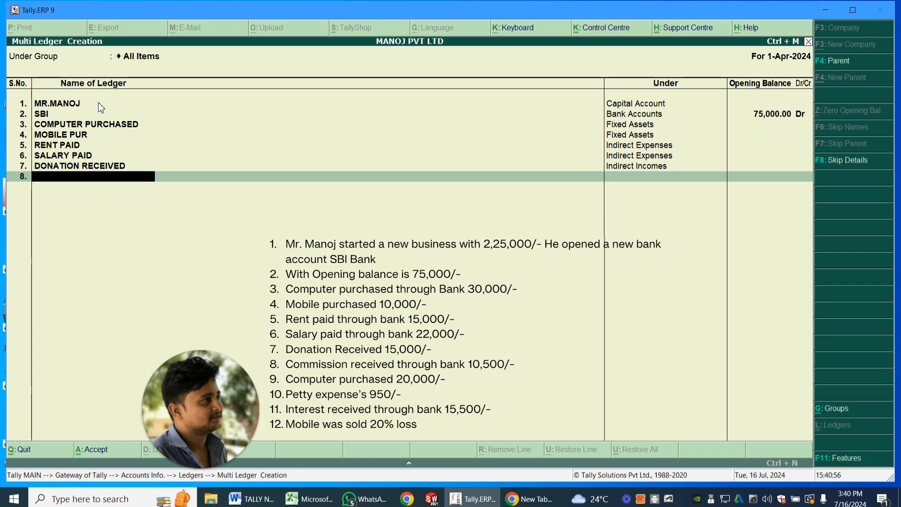
# - Add the ledger COMMISSION RECEIVED under Indirect Incomes without an opening balance
pyautogui.write('COMMISSION RECEIVED')
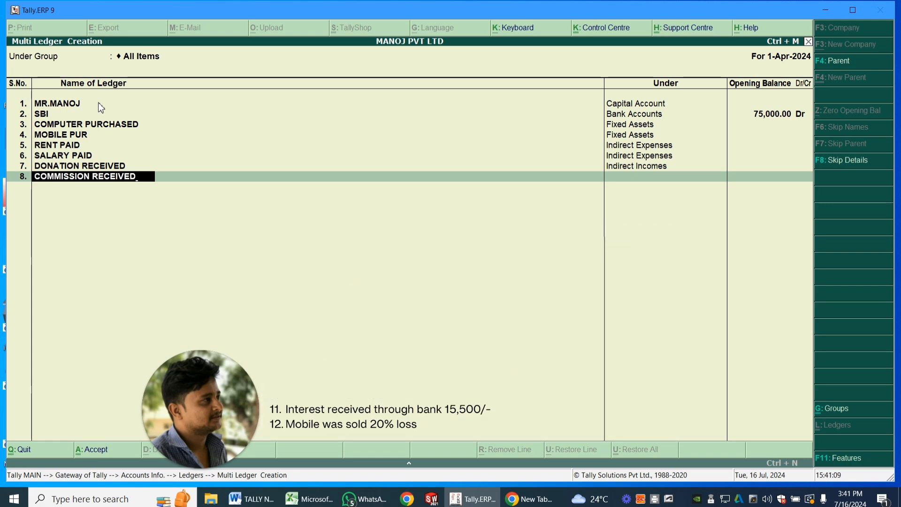
pyautogui.press('Return')
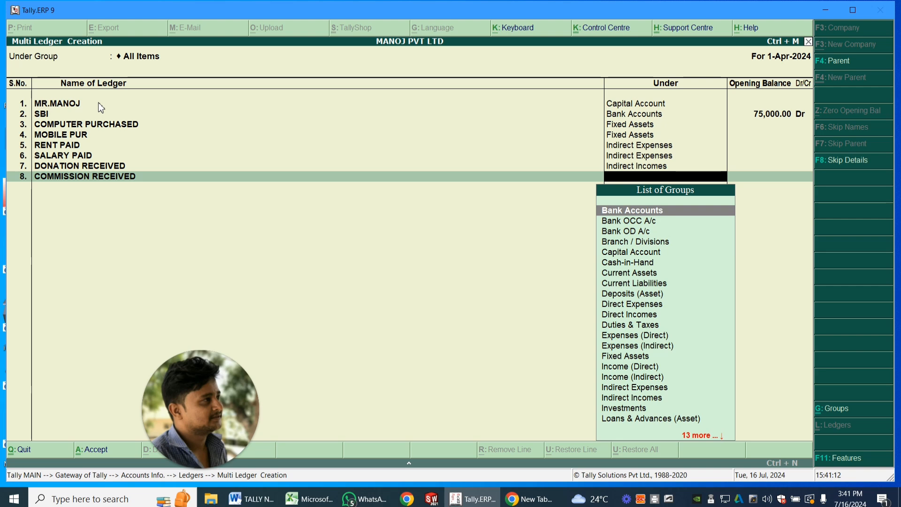
pyautogui.write('IN')
pyautogui.press('Down')
pyautogui.press('Down')
pyautogui.press('Down')
pyautogui.press('Down')
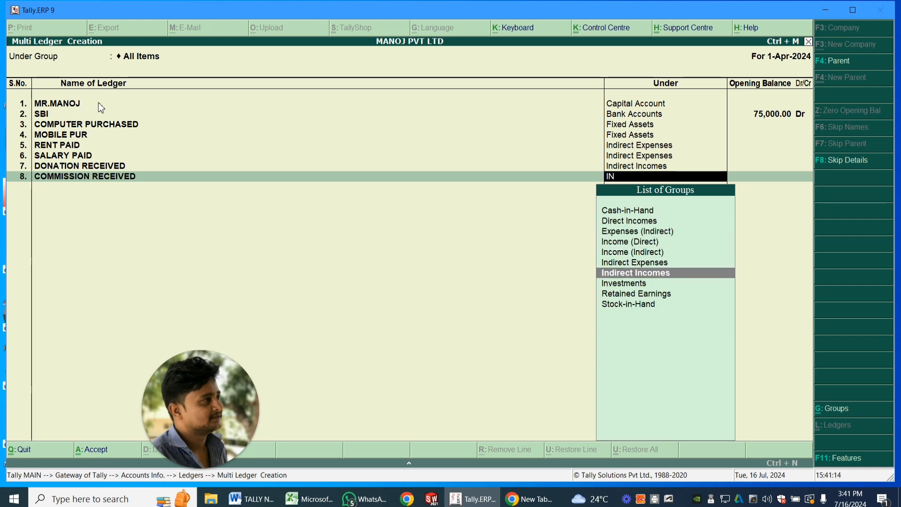
pyautogui.press('Return')
pyautogui.press('Return')
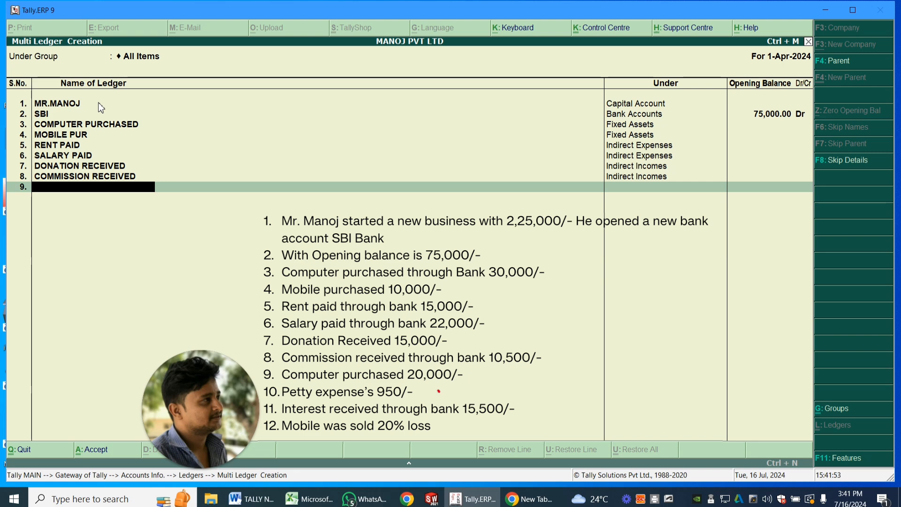
# - Add the ledger PETTY EXPENSE under Indirect Expenses
pyautogui.write('PETTY EXPENSE')
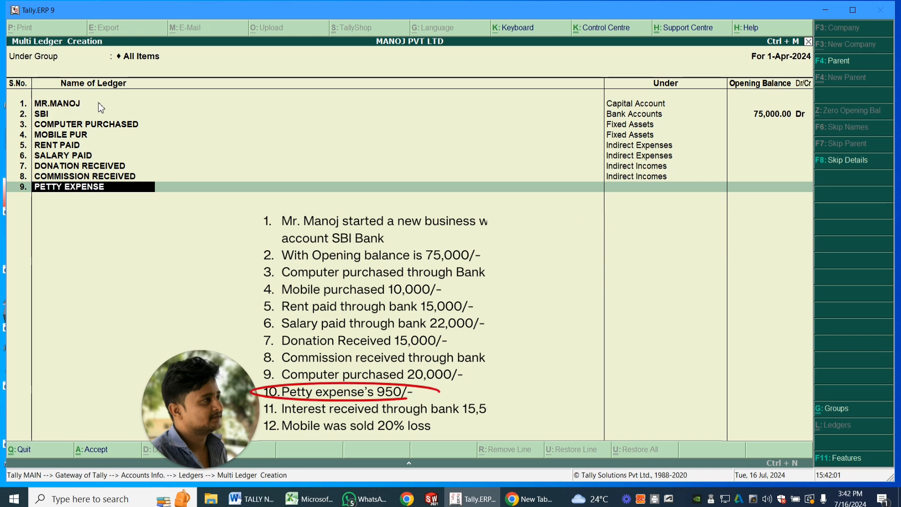
pyautogui.press('Return')
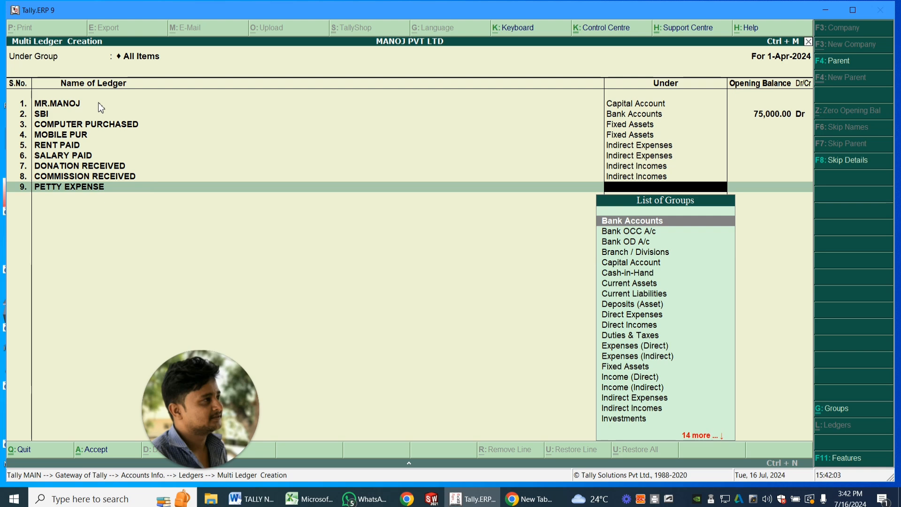
pyautogui.write('IND')
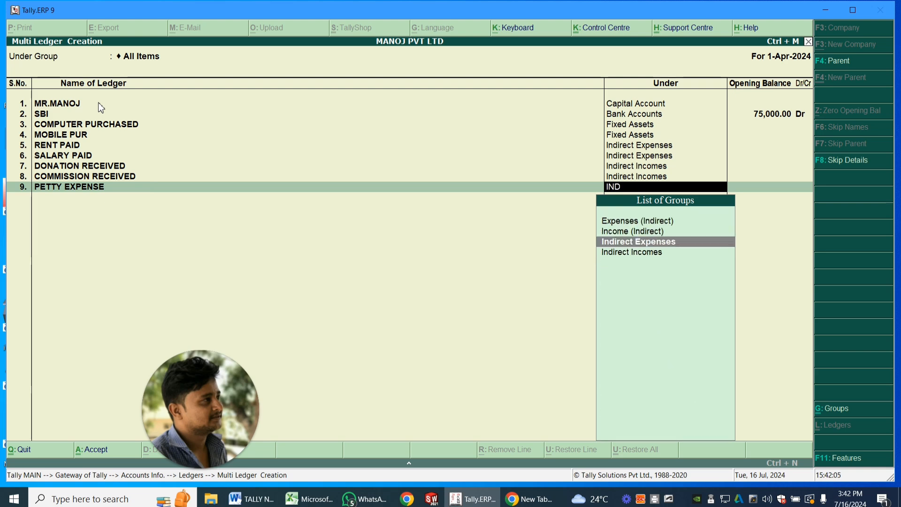
pyautogui.press('Down')
pyautogui.press('Up')
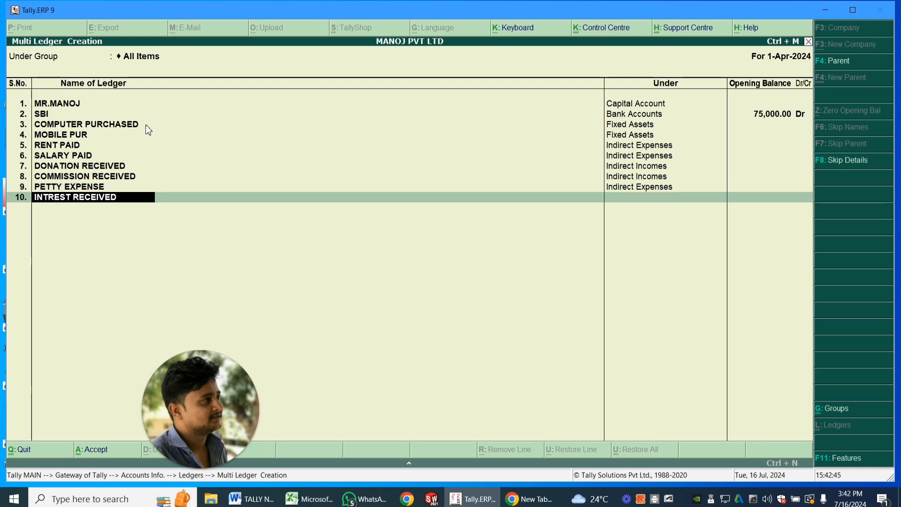
# - Place the ledger INTREST RECEIVED under Indirect Incomes without an opening balance
pyautogui.press('Return')
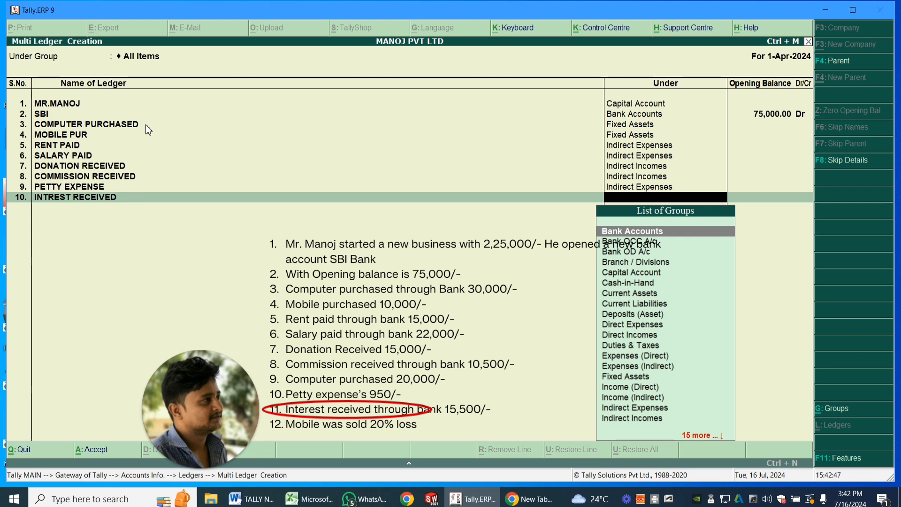
pyautogui.write('I')
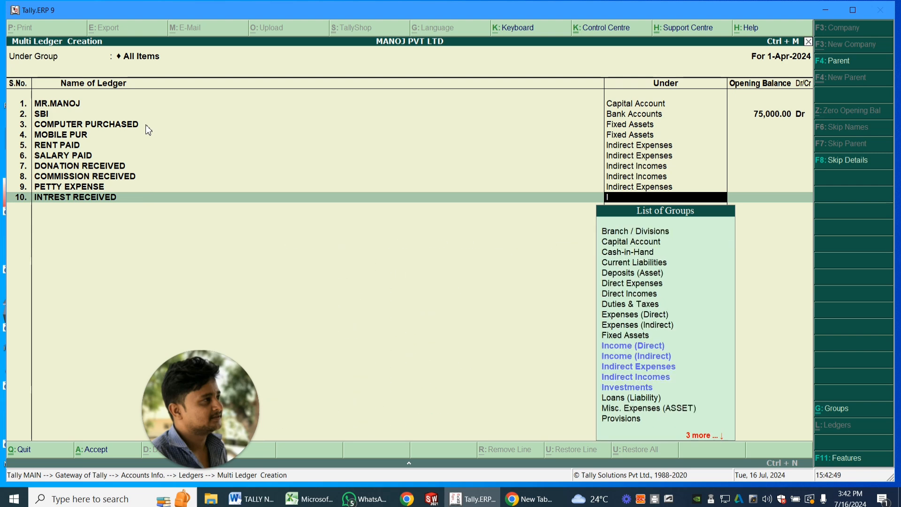
pyautogui.write('N')
pyautogui.press('Down')
pyautogui.press('Down')
pyautogui.press('Down')
pyautogui.press('Down')
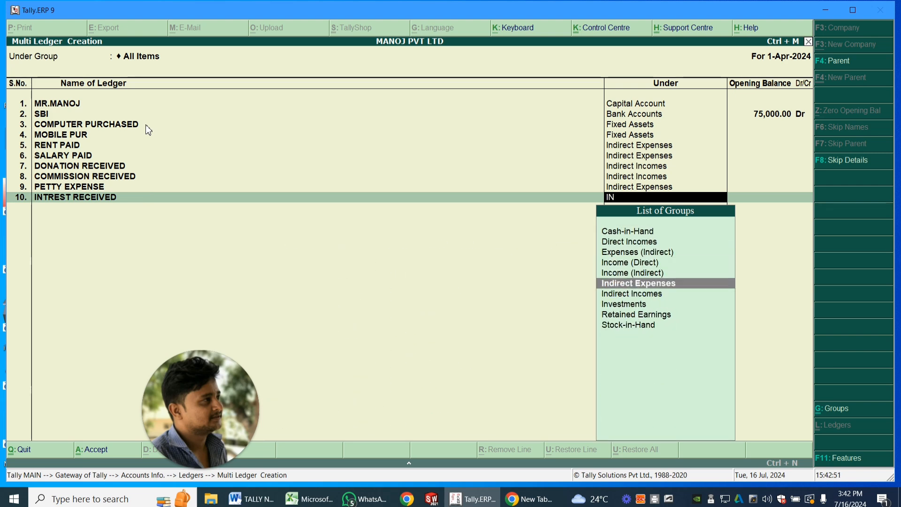
pyautogui.press('Return')
pyautogui.press('Return')
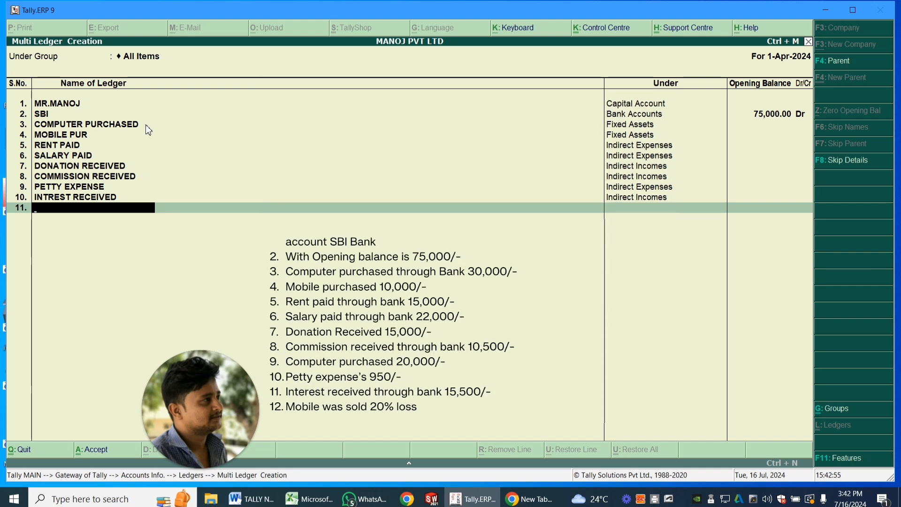
# - Add the ledger MOBILE SOLD under Fixed Assets without an opening balance, and save the whole list of ledgers
pyautogui.write('MOBILE SOLD')
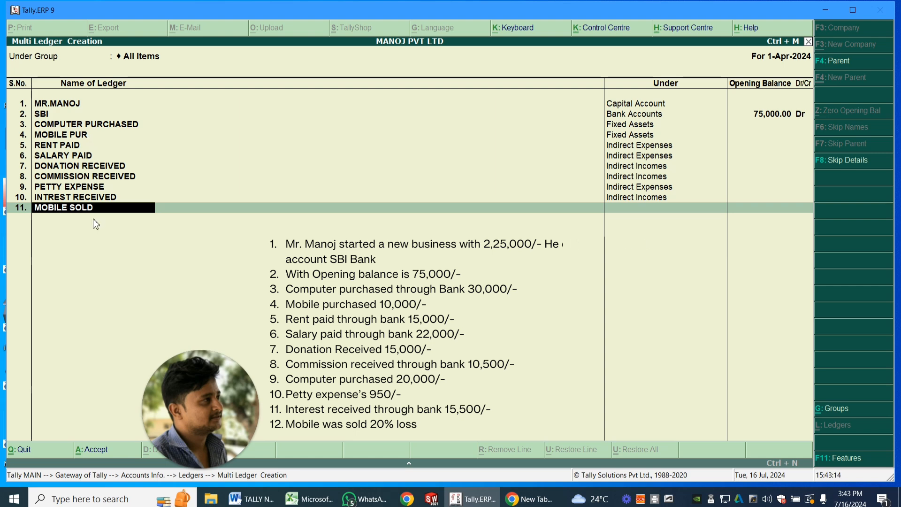
pyautogui.press('Return')
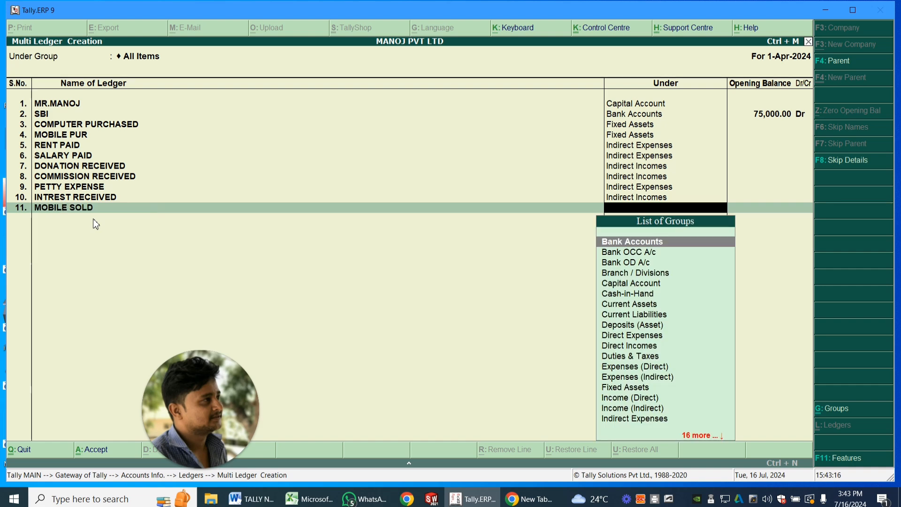
pyautogui.write('FI')
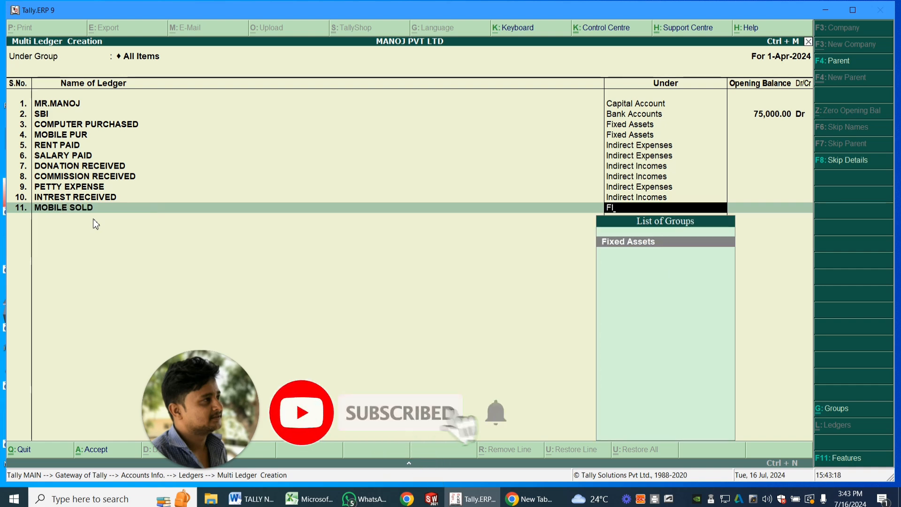
pyautogui.press('Return')
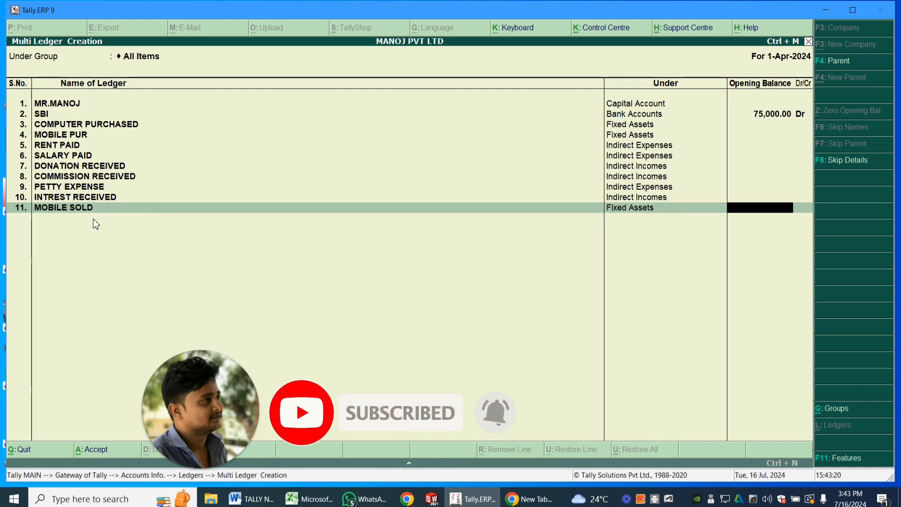
pyautogui.press('Return')
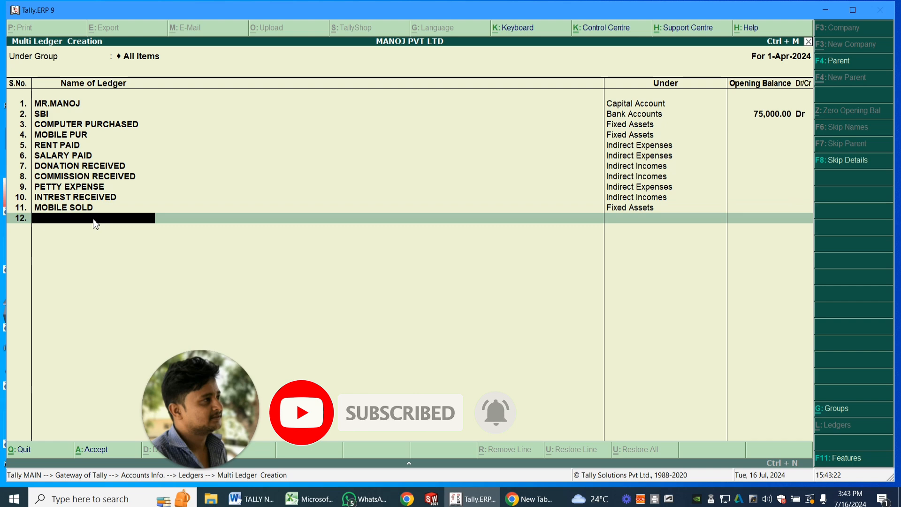
pyautogui.press('Return')
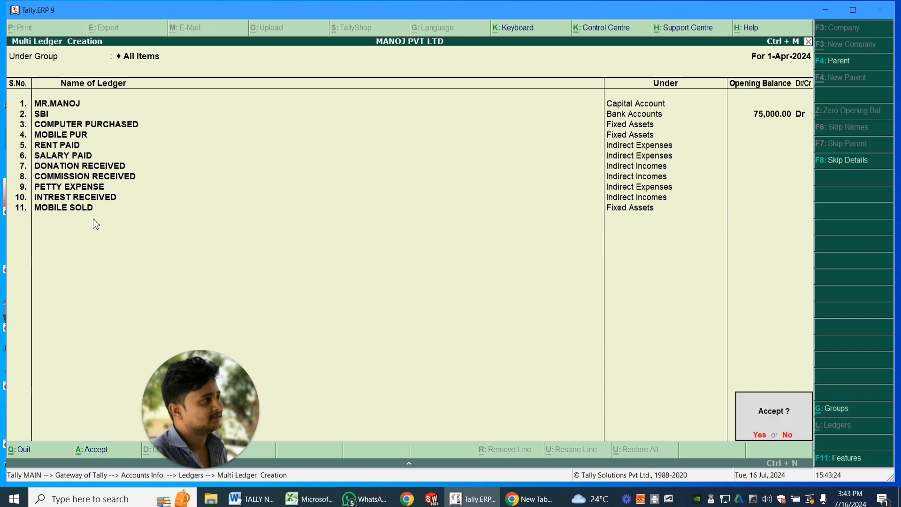
pyautogui.press('Return')
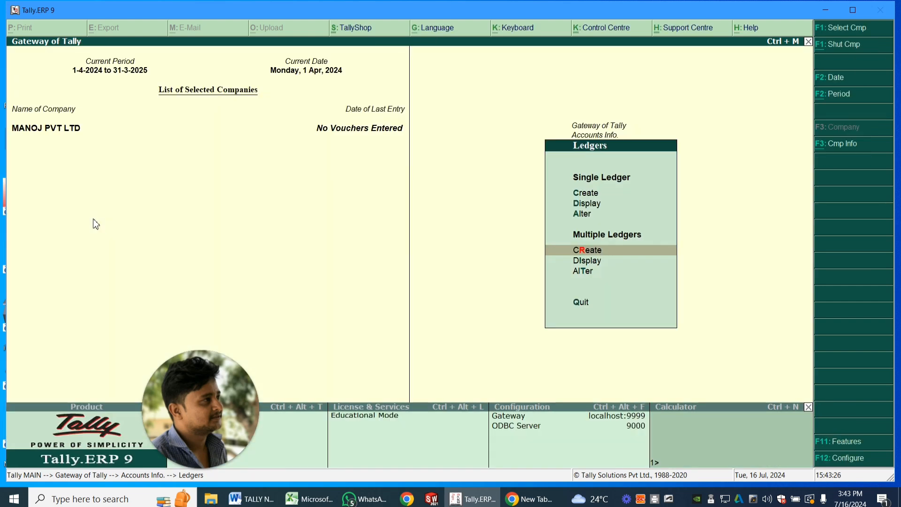
# - Leave the ledger masters and open accounting voucher entry for the company
pyautogui.press('Down')
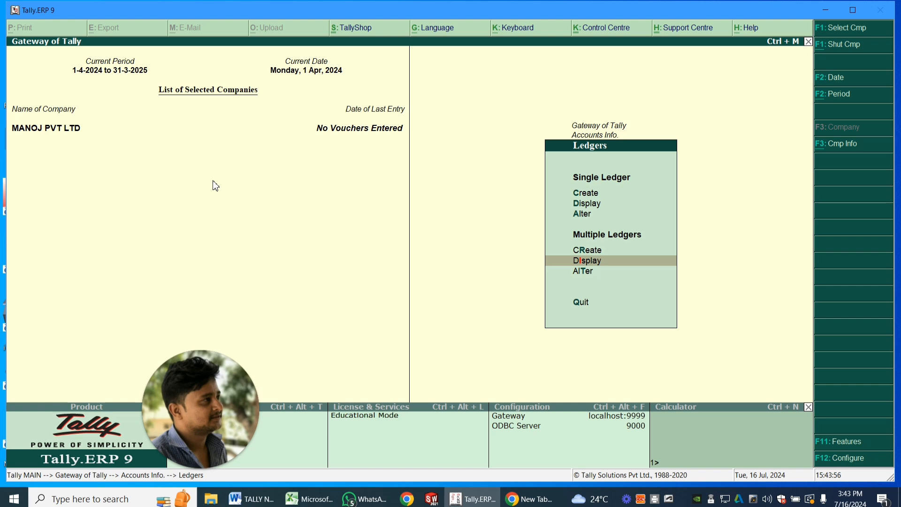
pyautogui.press('Escape')
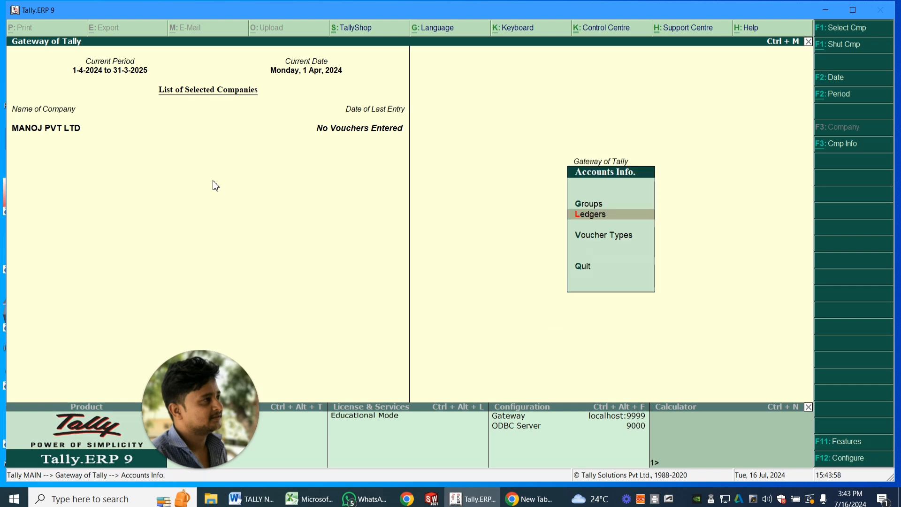
pyautogui.press('Escape')
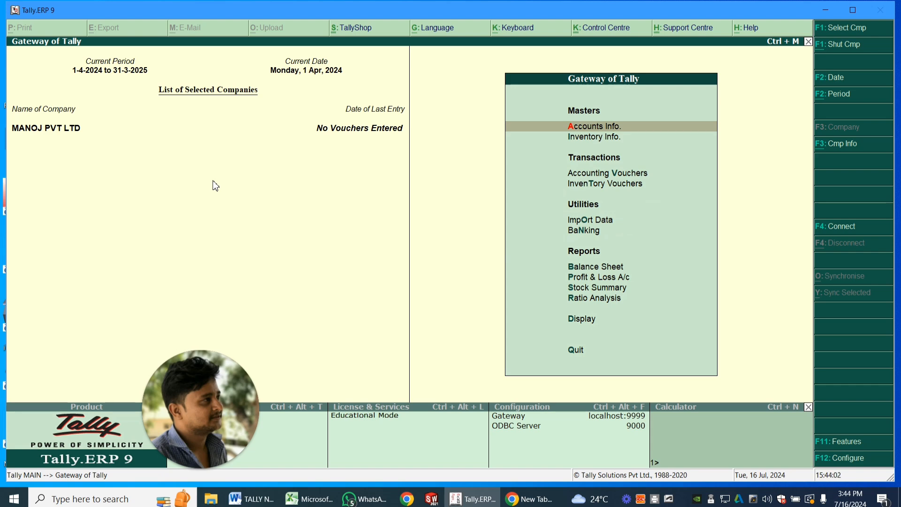
pyautogui.press('Down')
pyautogui.press('Down')
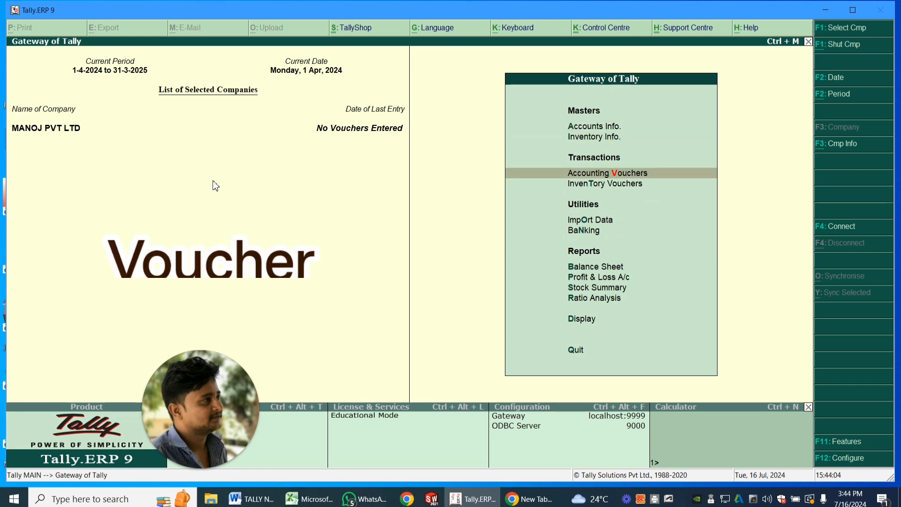
pyautogui.press('Up')
pyautogui.press('Down')
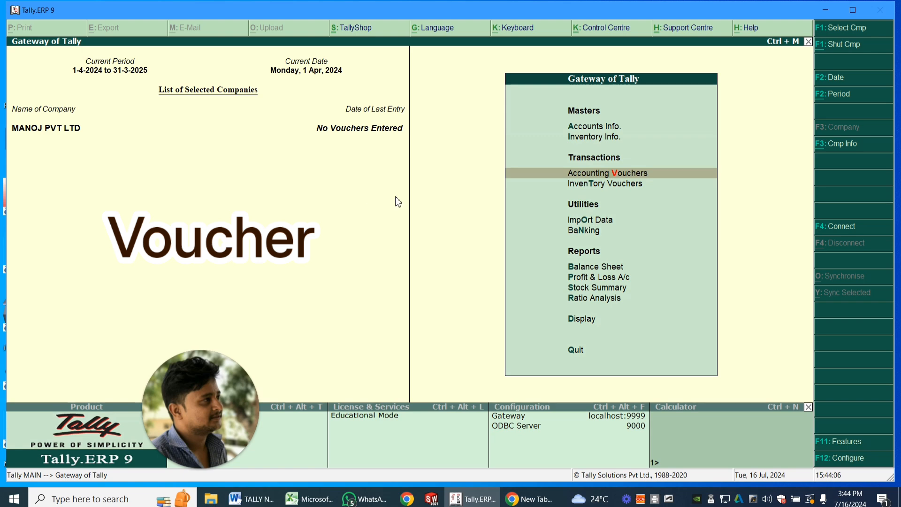
pyautogui.click(638, 174)
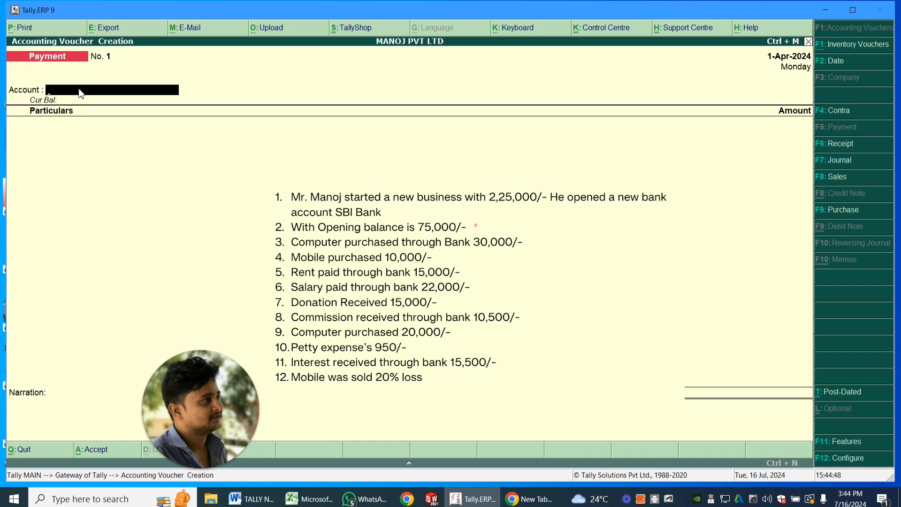
# - Start a receipt voucher with Cash as the receiving account
pyautogui.click(847, 146)
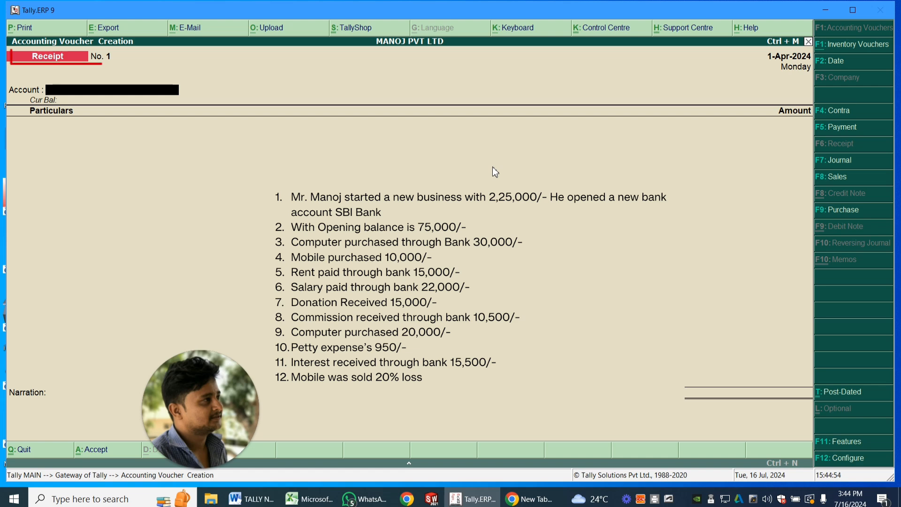
pyautogui.press('space')
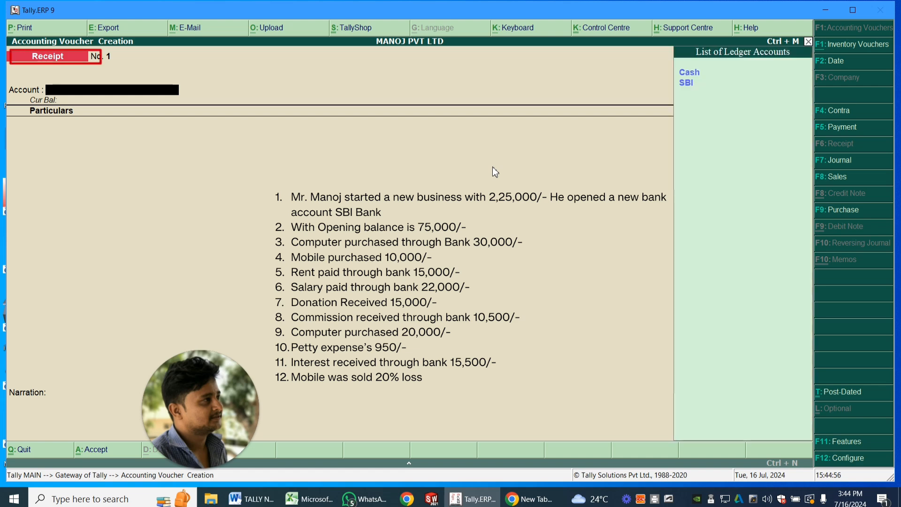
pyautogui.press('Down')
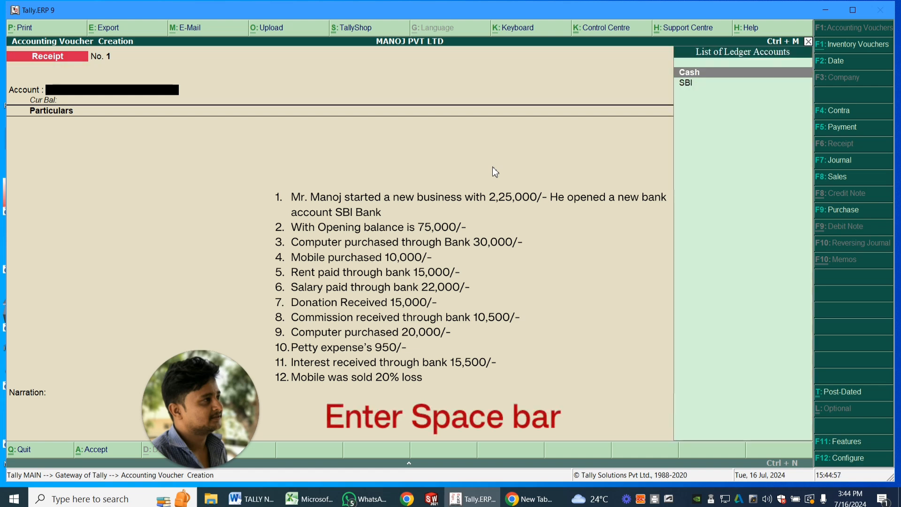
pyautogui.press('Down')
pyautogui.press('Up')
pyautogui.press('Down')
pyautogui.press('Up')
pyautogui.press('Down')
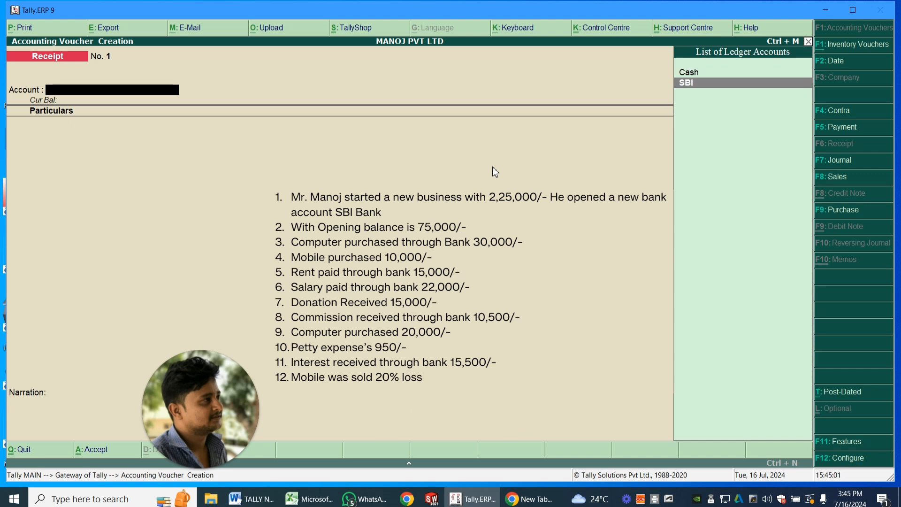
pyautogui.press('Up')
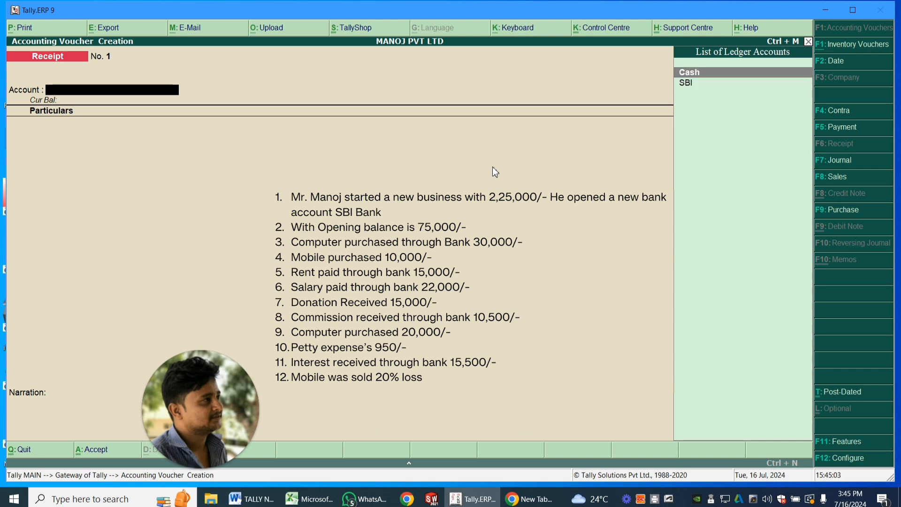
pyautogui.press('Down')
pyautogui.press('Up')
pyautogui.press('Return')
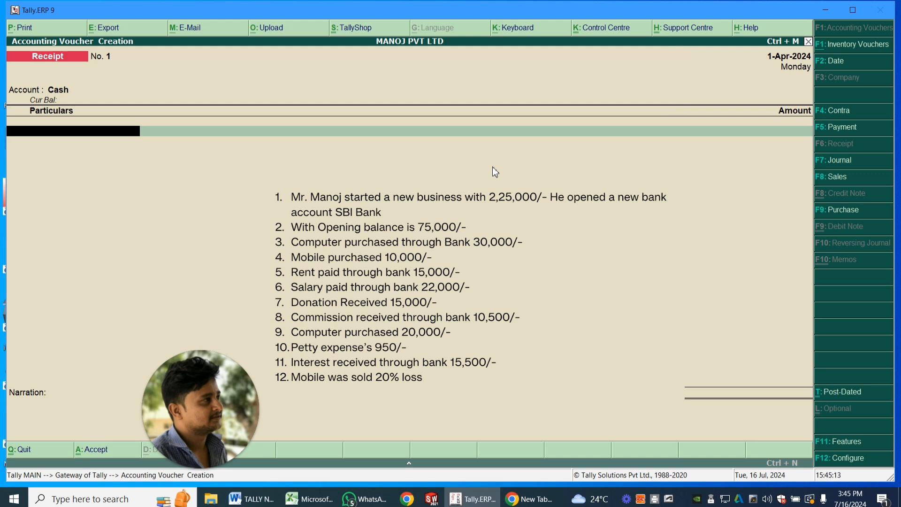
# - Enter the business owner's ledger in the receipt's particulars with an amount of 2,25,000
pyautogui.press('space')
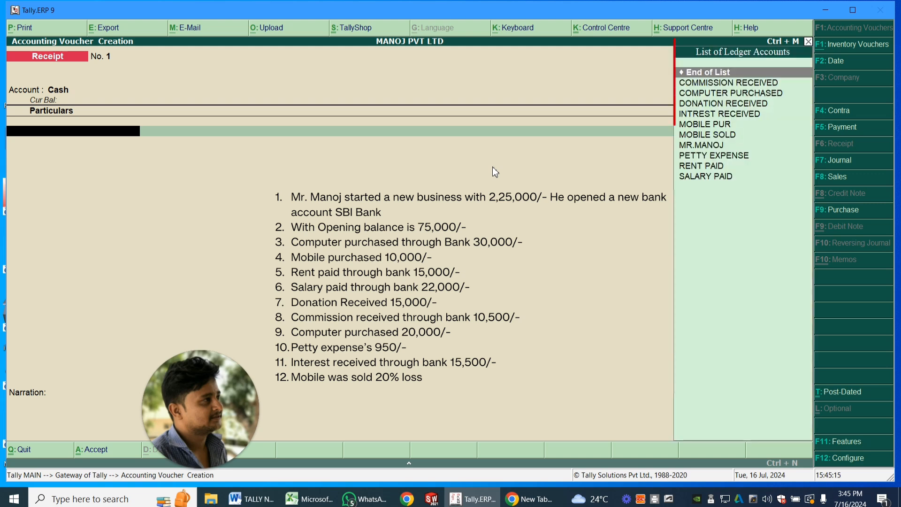
pyautogui.press('Down')
pyautogui.press('Down')
pyautogui.press('Down')
pyautogui.press('Down')
pyautogui.press('Down')
pyautogui.press('Down')
pyautogui.press('Down')
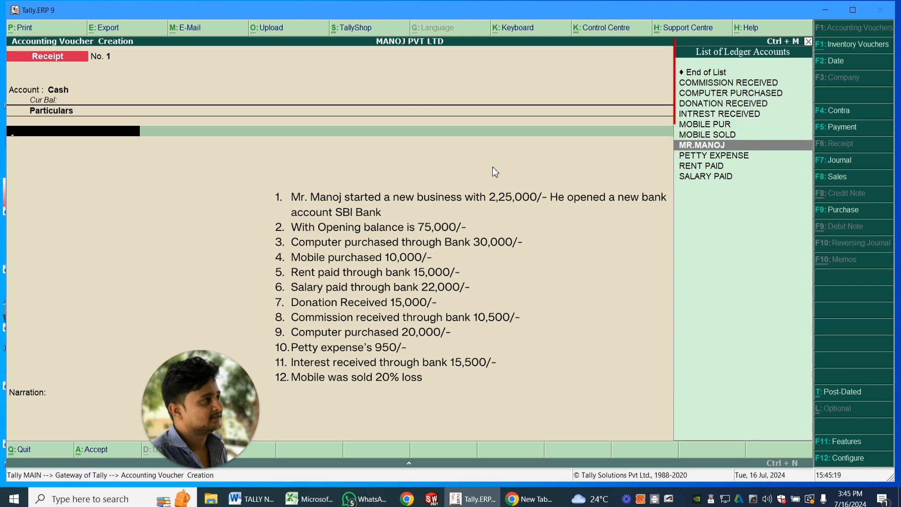
pyautogui.press('Return')
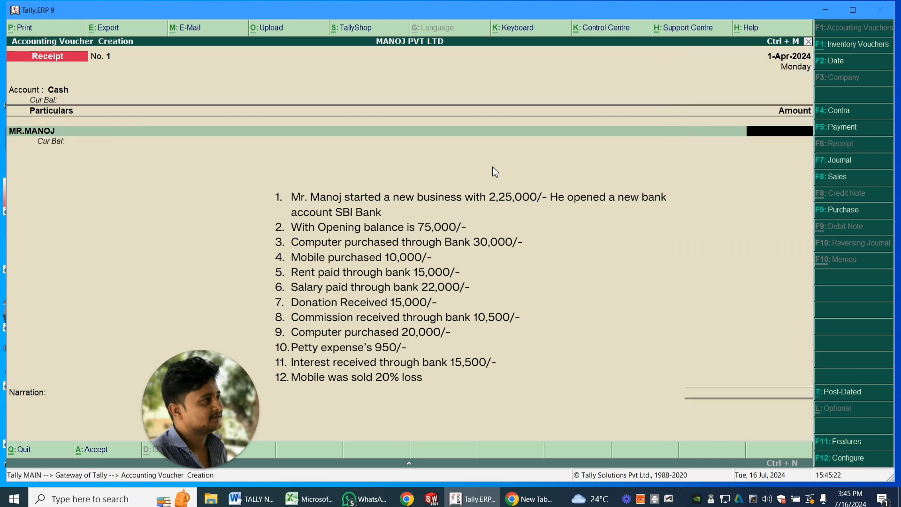
pyautogui.write('225000')
pyautogui.press('Return')
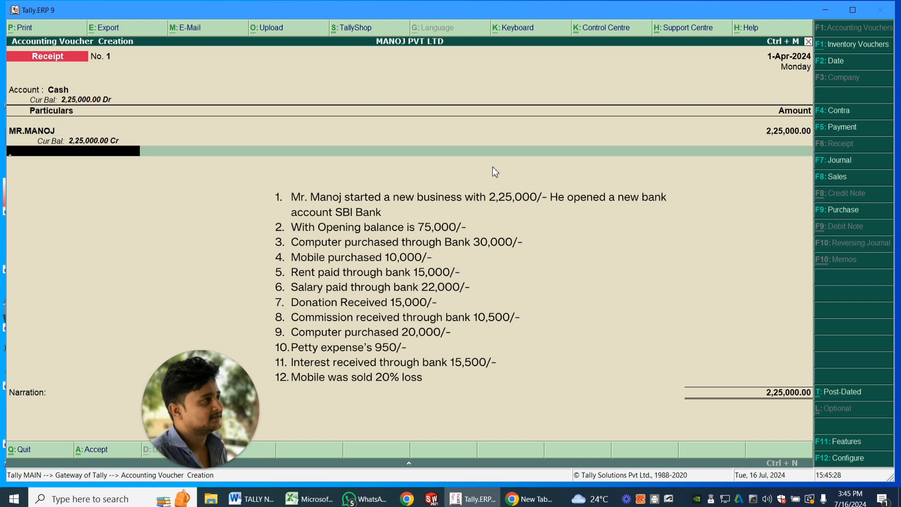
# - Add the narration INVESTMENT to the receipt voucher and save it
pyautogui.press('Return')
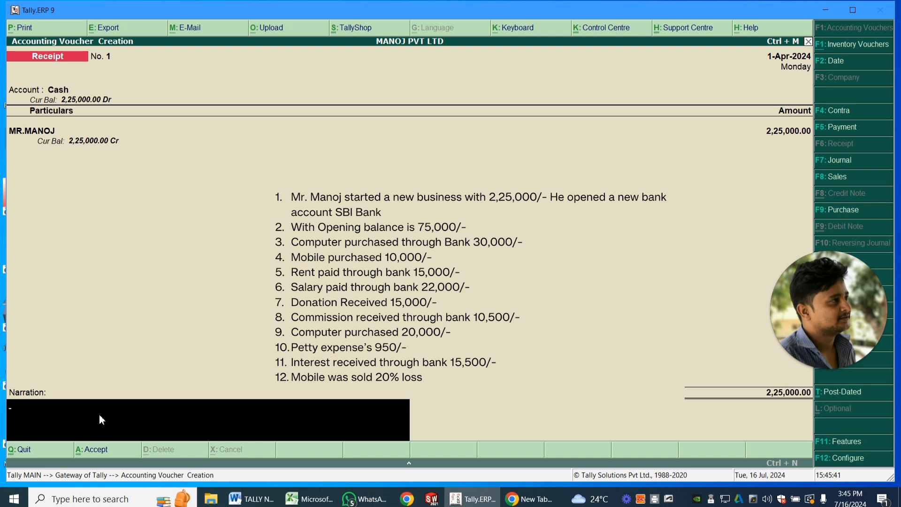
pyautogui.write('INVESTMENT')
pyautogui.press('Return')
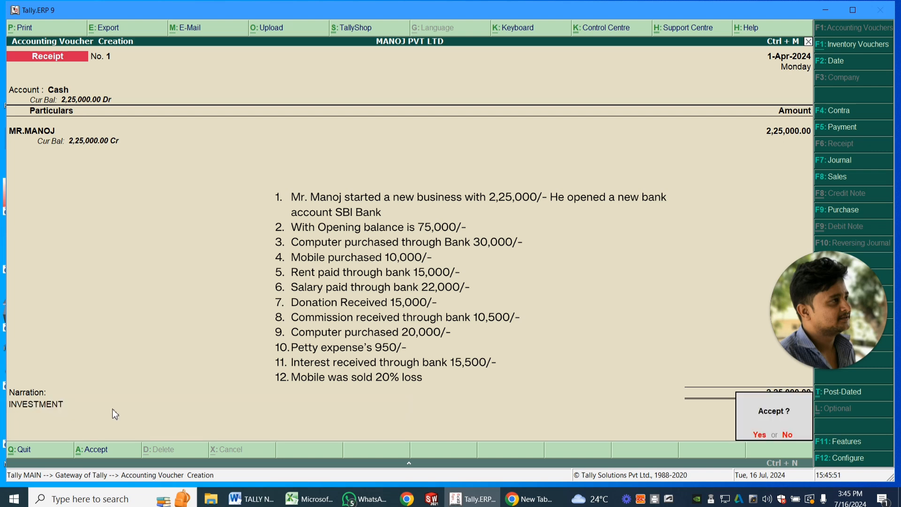
pyautogui.press('Return')
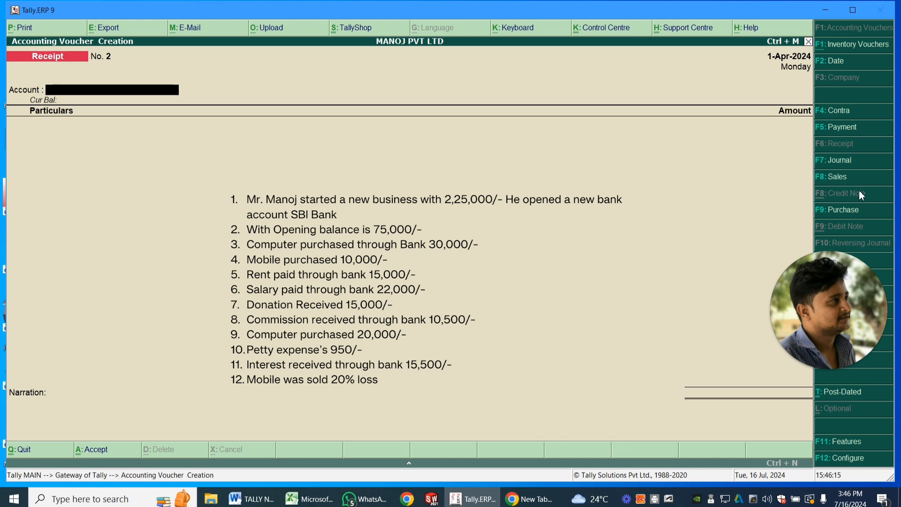
# - Start a payment voucher with SBI as the paying account
pyautogui.click(841, 128)
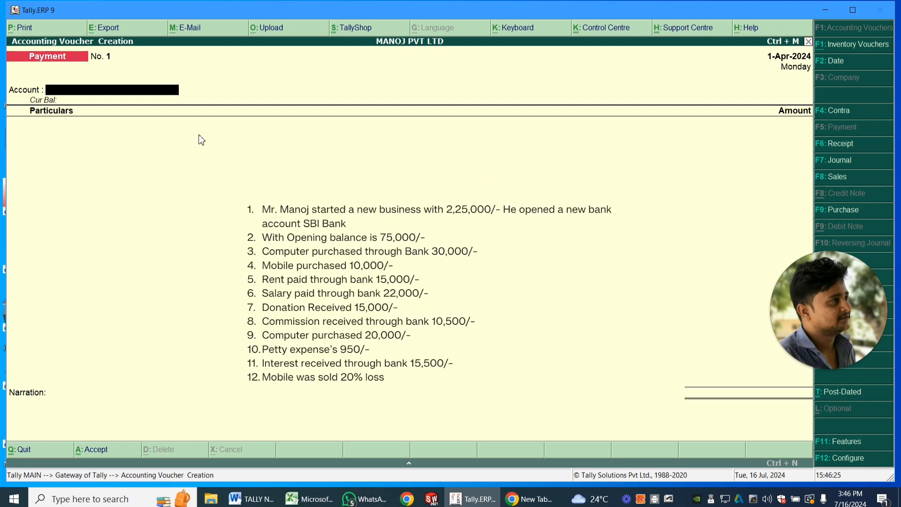
pyautogui.click(143, 95)
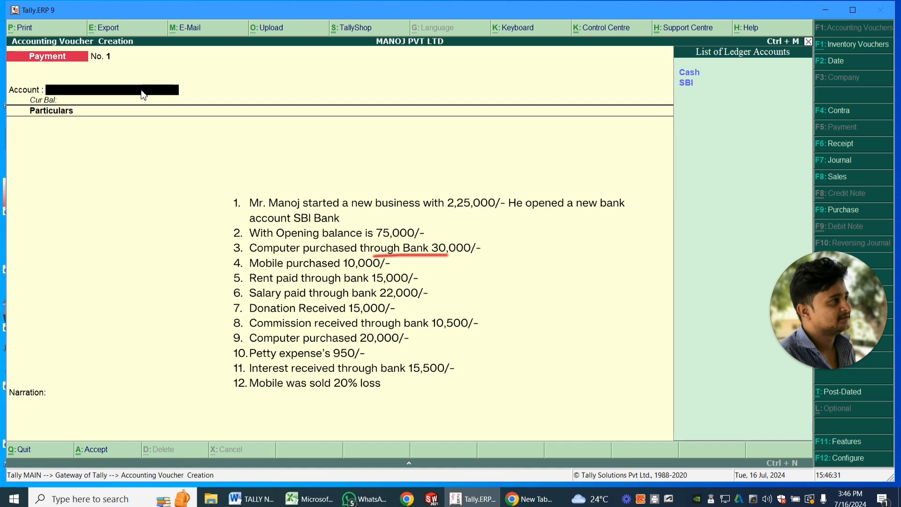
pyautogui.press('Down')
pyautogui.press('Down')
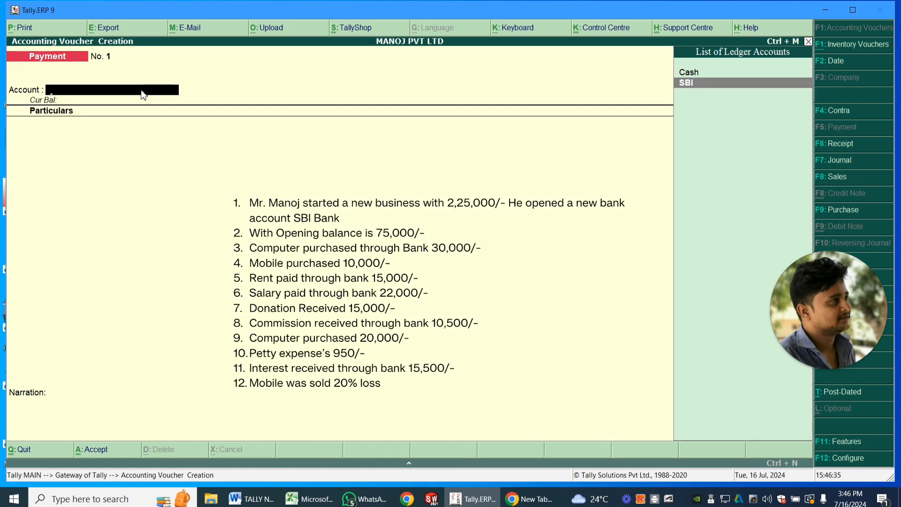
pyautogui.press('Return')
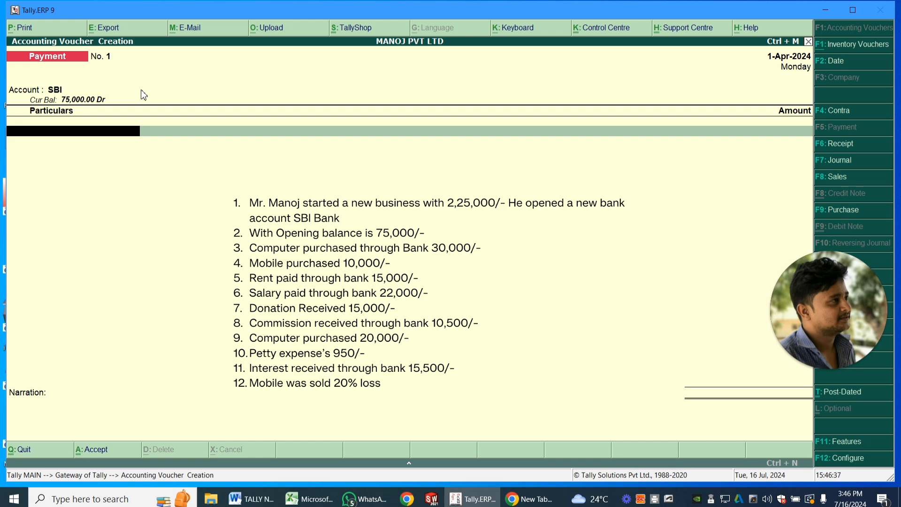
# - Enter the COMPUTER PURCHASED ledger in the payment's particulars with an amount of 30,000
pyautogui.press('space')
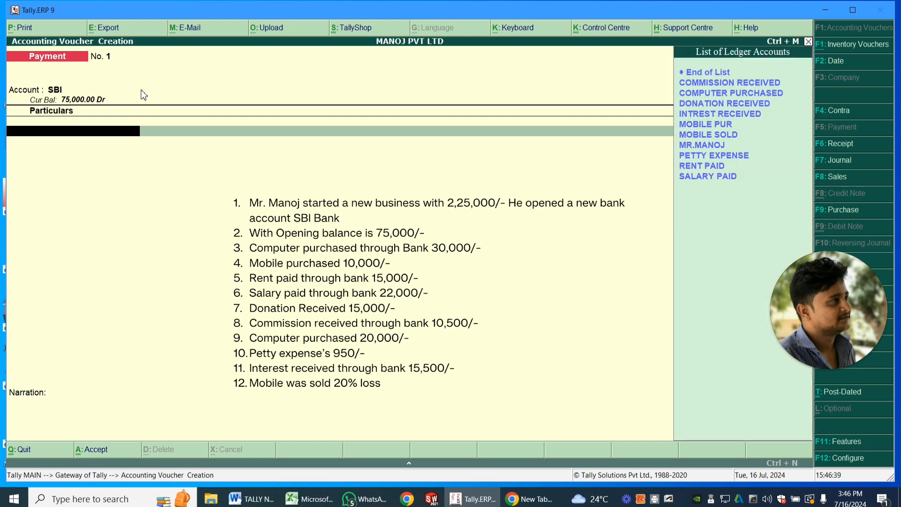
pyautogui.press('Down')
pyautogui.press('Down')
pyautogui.press('Down')
pyautogui.press('Down')
pyautogui.press('Down')
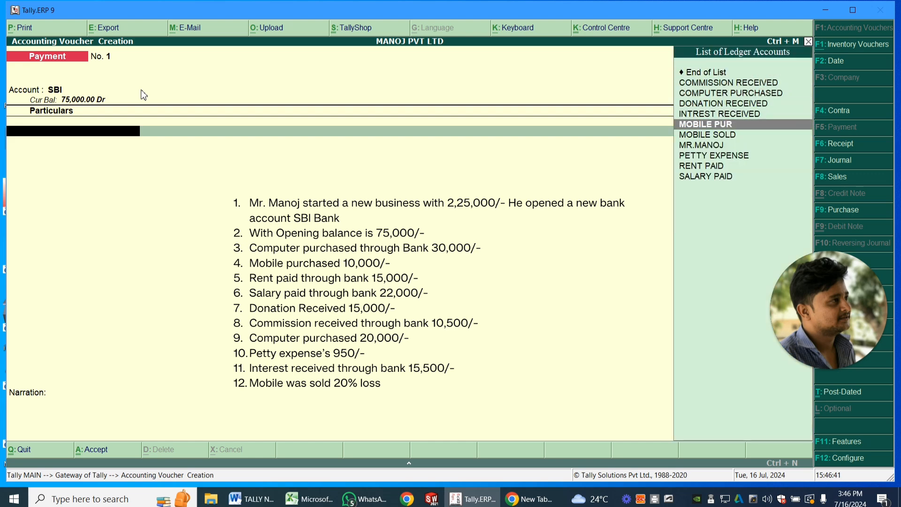
pyautogui.press('Up')
pyautogui.press('Up')
pyautogui.press('Up')
pyautogui.press('Return')
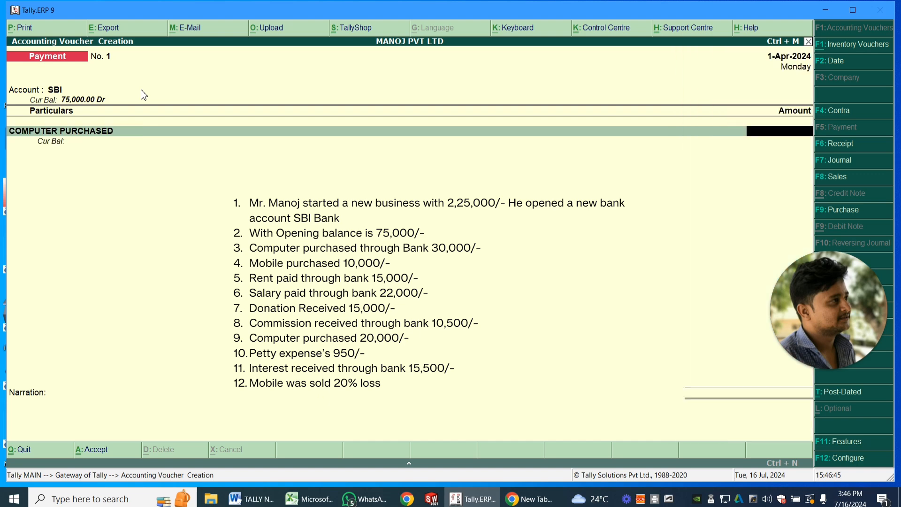
pyautogui.write('30000')
pyautogui.press('Return')
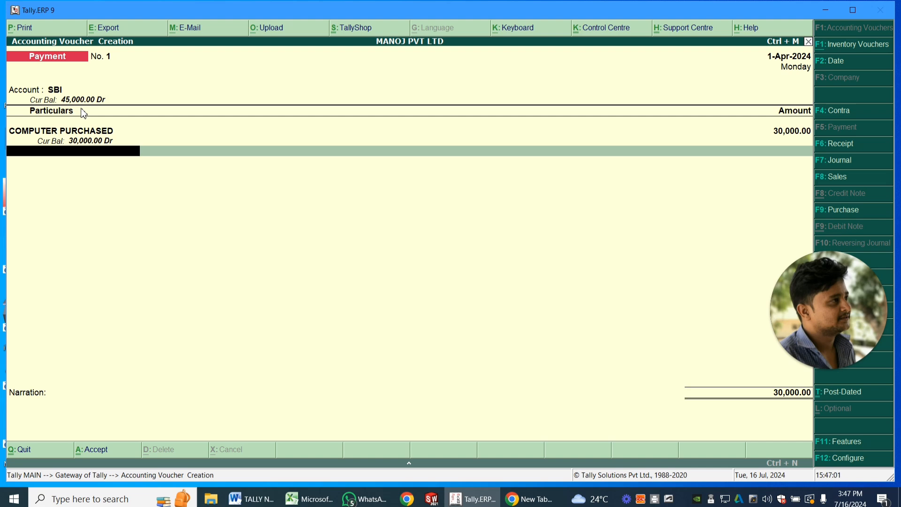
# - Allocate the SBI payment as a cheque with range Not Applicable and no instrument number, and save the voucher without a narration
pyautogui.press('Return')
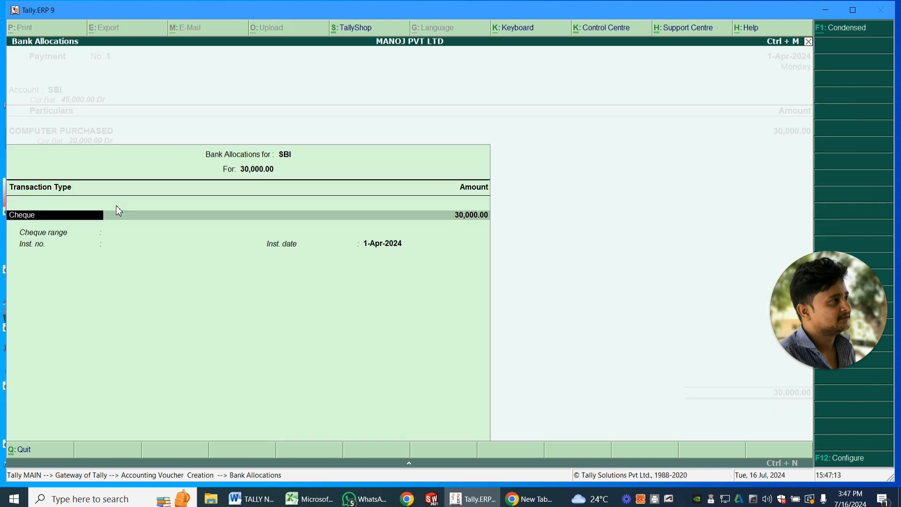
pyautogui.press('Return')
pyautogui.press('Return')
pyautogui.press('Return')
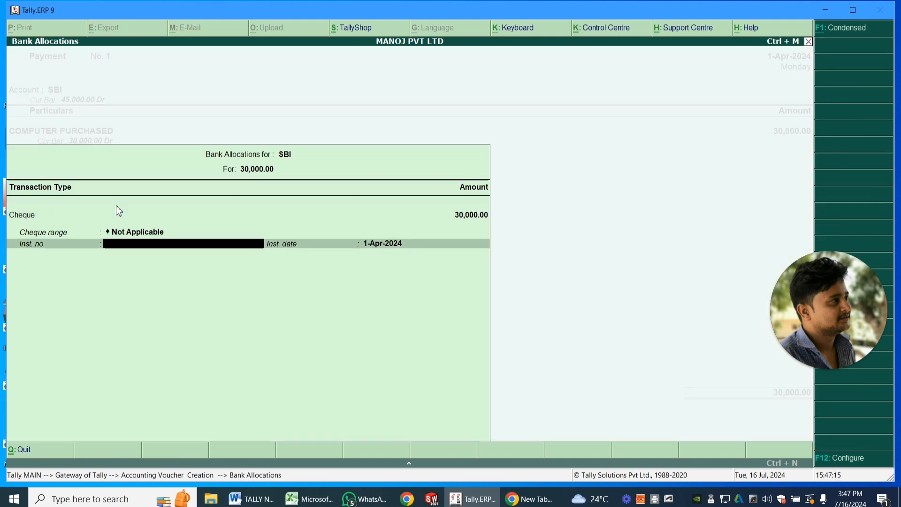
pyautogui.press('Return')
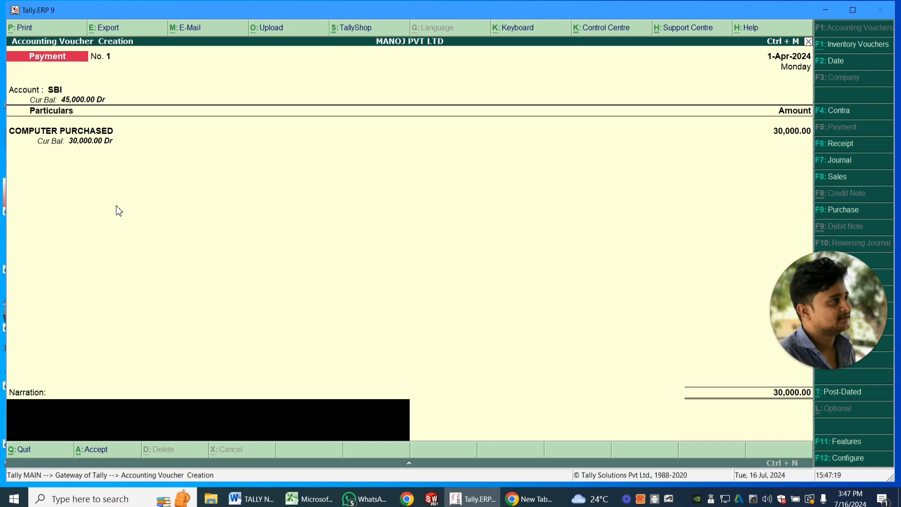
pyautogui.press('Return')
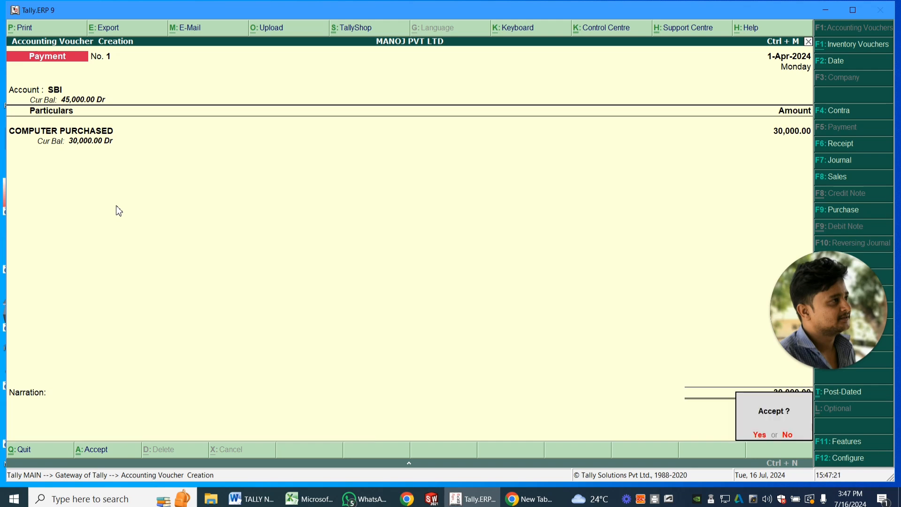
pyautogui.press('Return')
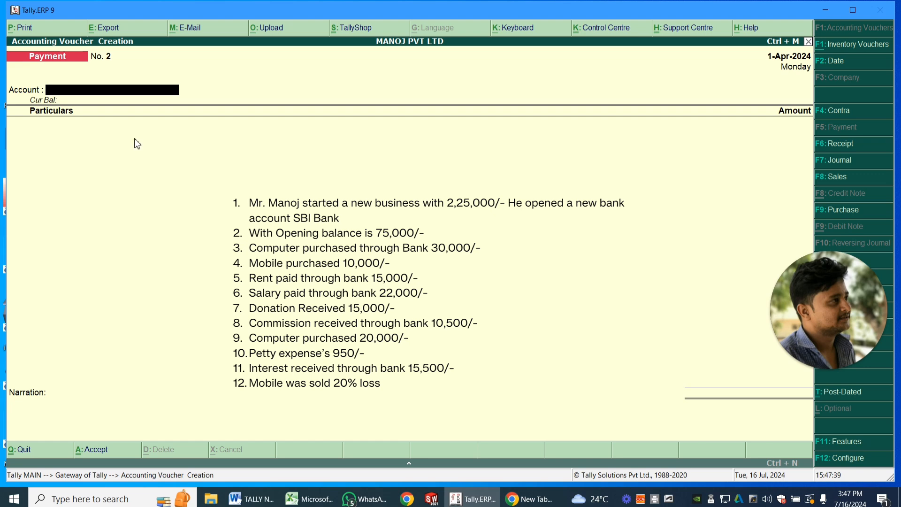
# - Choose Cash as the paying account of the new payment voucher
pyautogui.press('Down')
pyautogui.press('Down')
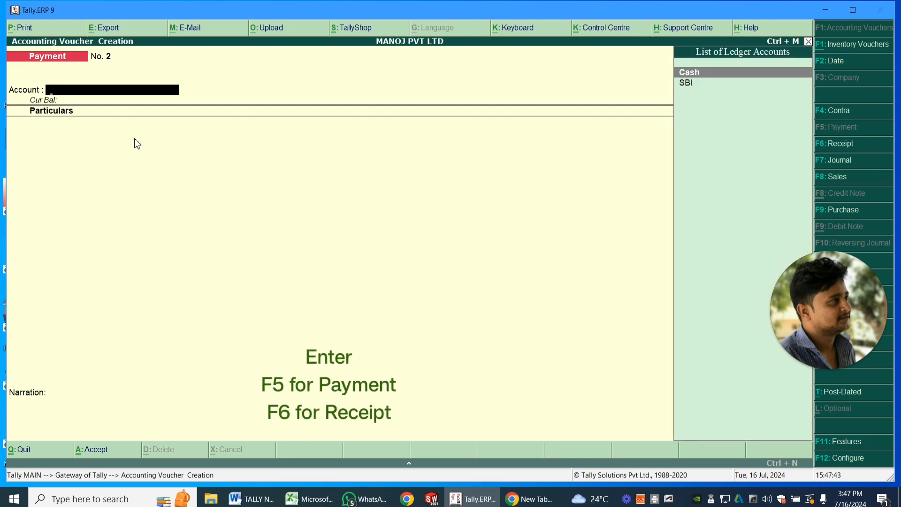
pyautogui.press('Return')
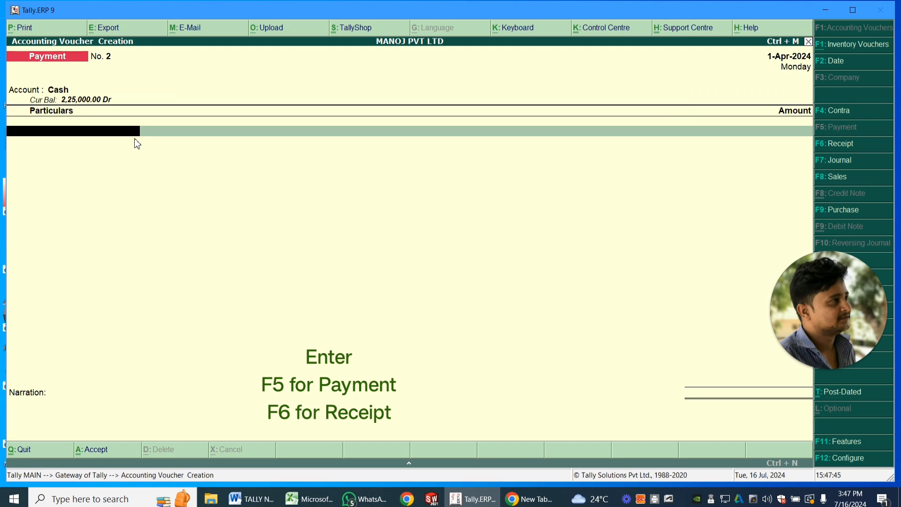
# - Enter the MOBILE PUR ledger in the cash payment with an amount of 20,000 and save the voucher without a narration
pyautogui.press('Down')
pyautogui.press('Down')
pyautogui.press('Down')
pyautogui.press('Down')
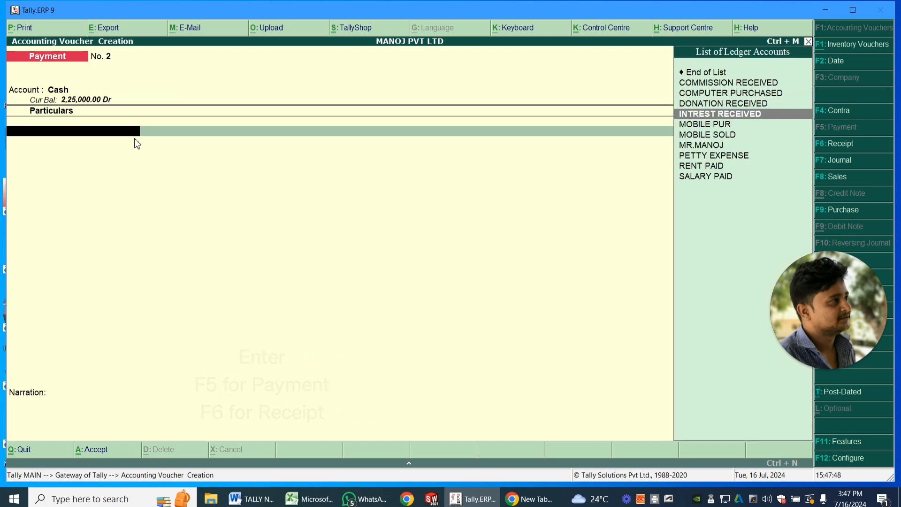
pyautogui.press('Down')
pyautogui.press('Return')
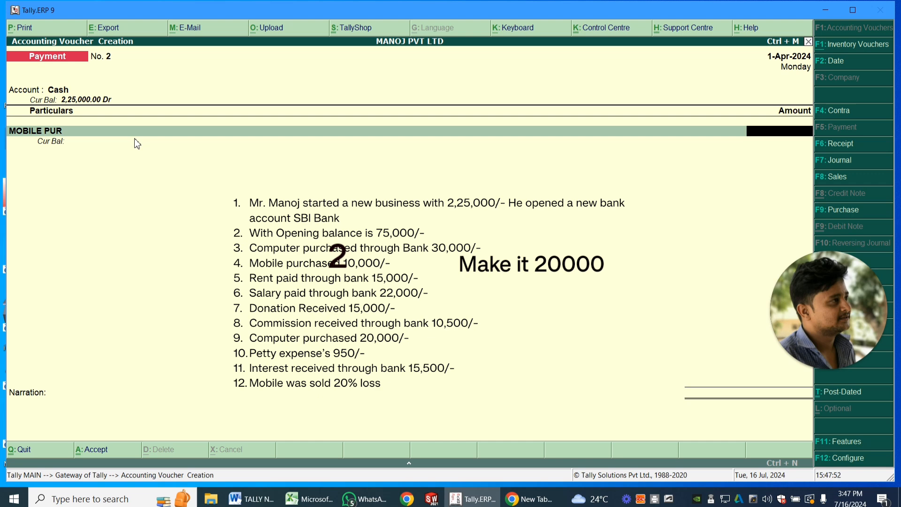
pyautogui.write('200000')
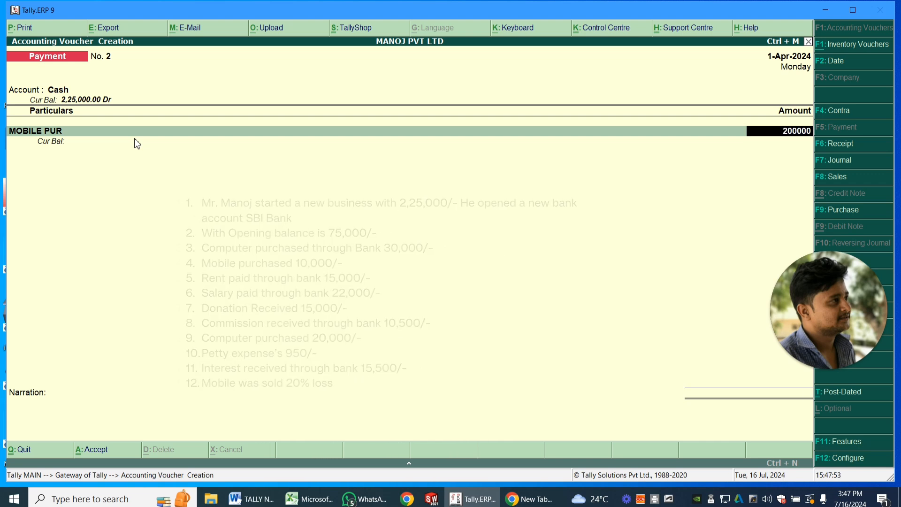
pyautogui.press('BackSpace')
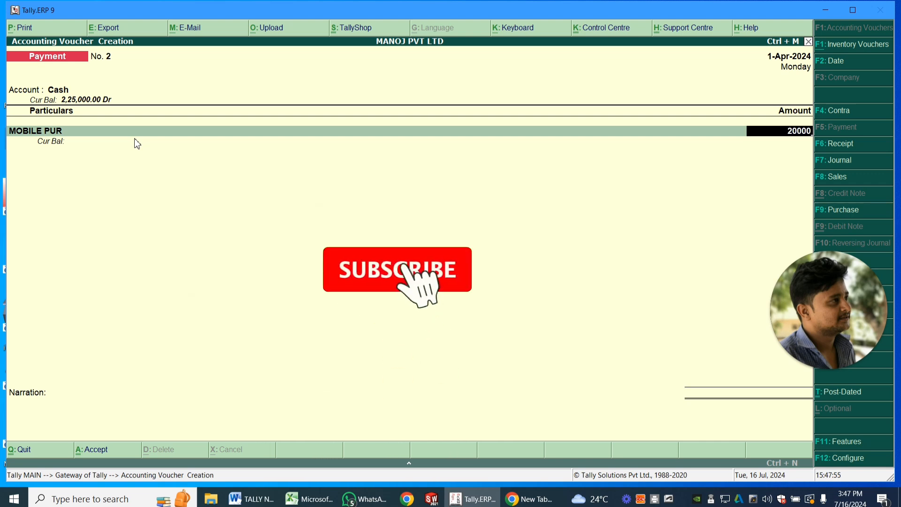
pyautogui.press('Return')
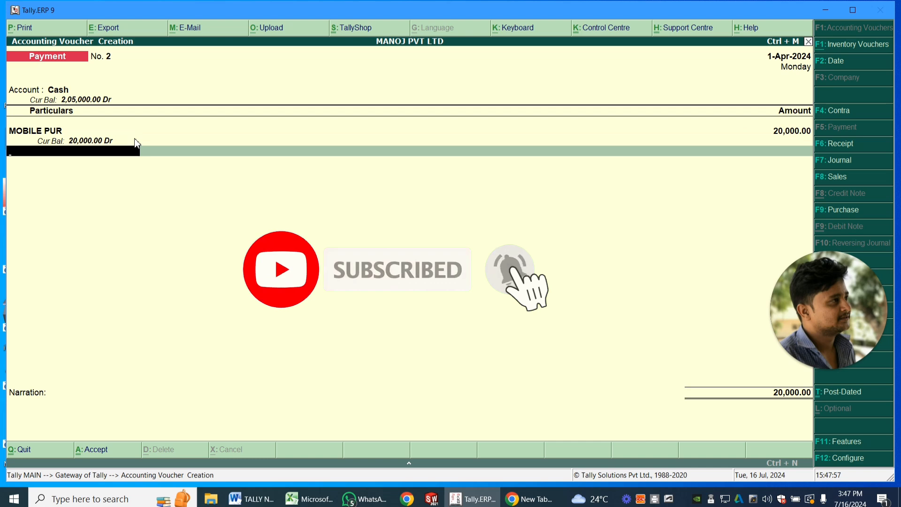
pyautogui.press('Return')
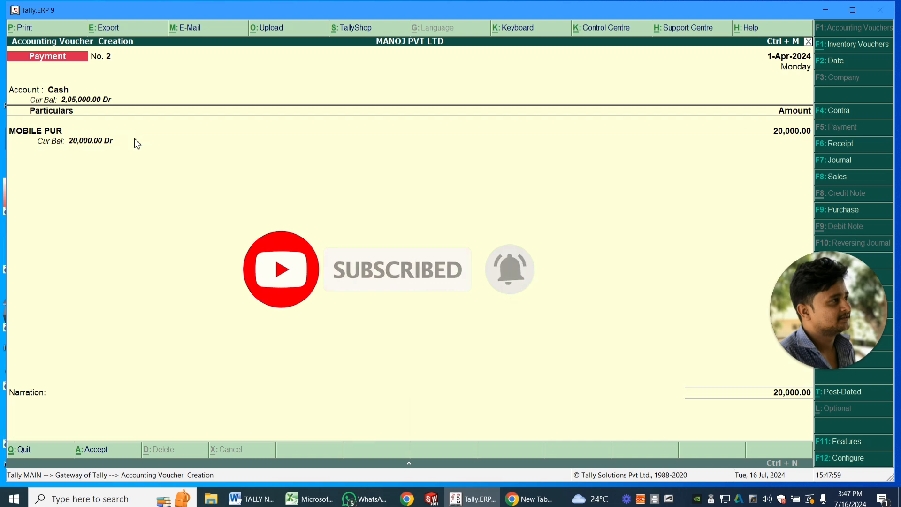
pyautogui.press('Return')
pyautogui.press('Return')
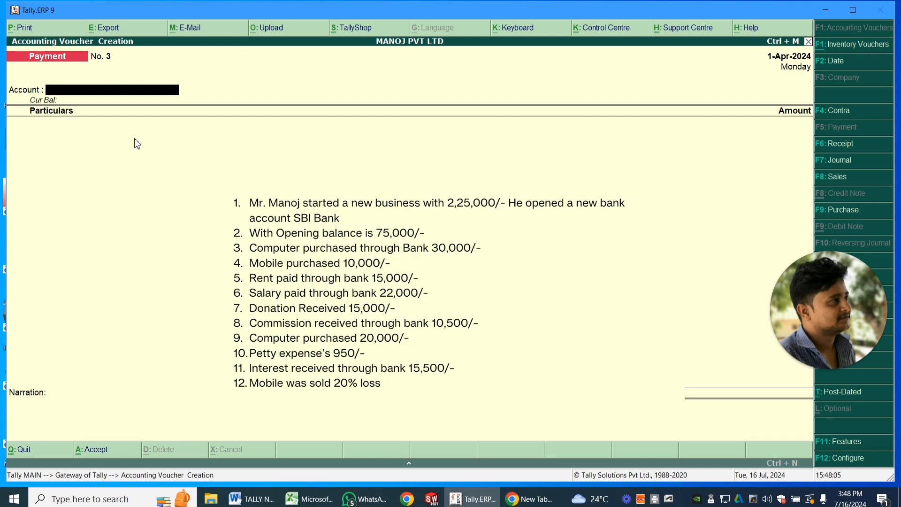
# - Choose SBI as the paying account of the blank payment voucher for the rent
pyautogui.press('Down')
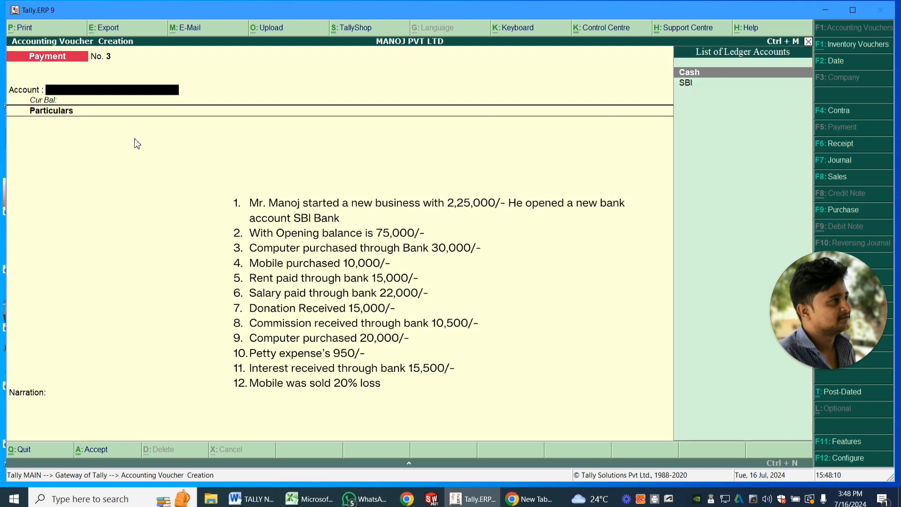
pyautogui.press('Down')
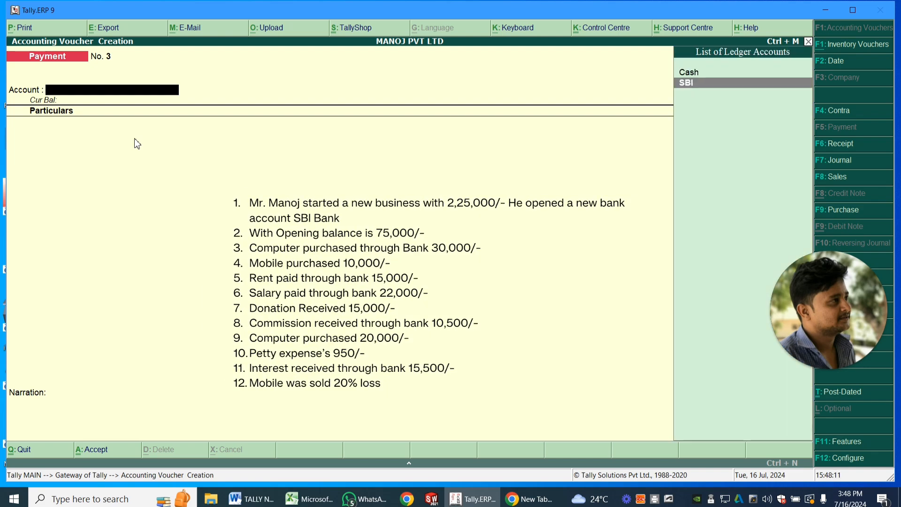
pyautogui.press('Return')
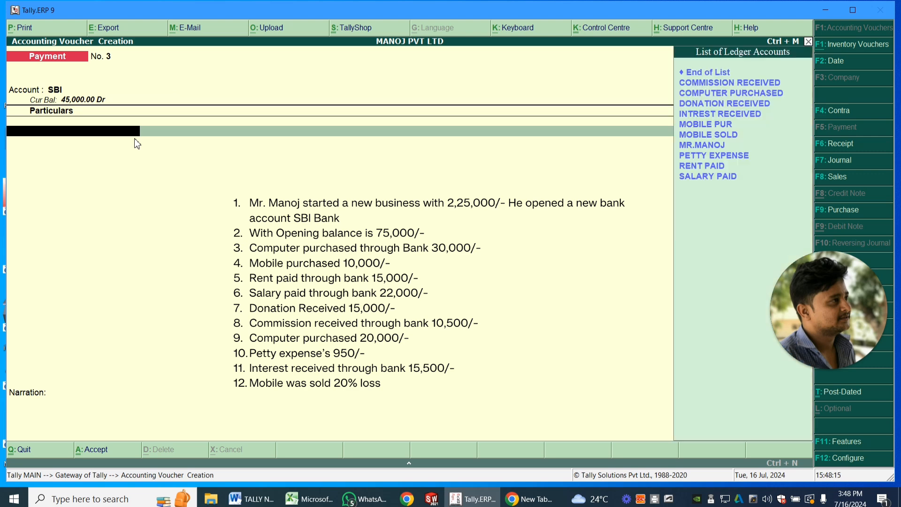
# - Enter the RENT PAID ledger in the payment's particulars with an amount of 15,000
pyautogui.press('Down')
pyautogui.press('Down')
pyautogui.press('Down')
pyautogui.press('Down')
pyautogui.press('Down')
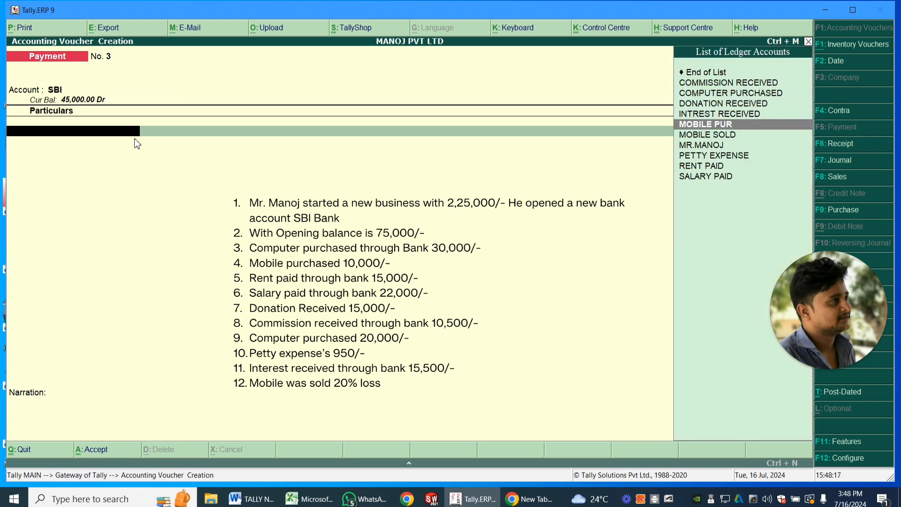
pyautogui.press('Down')
pyautogui.press('Down')
pyautogui.press('Down')
pyautogui.press('Down')
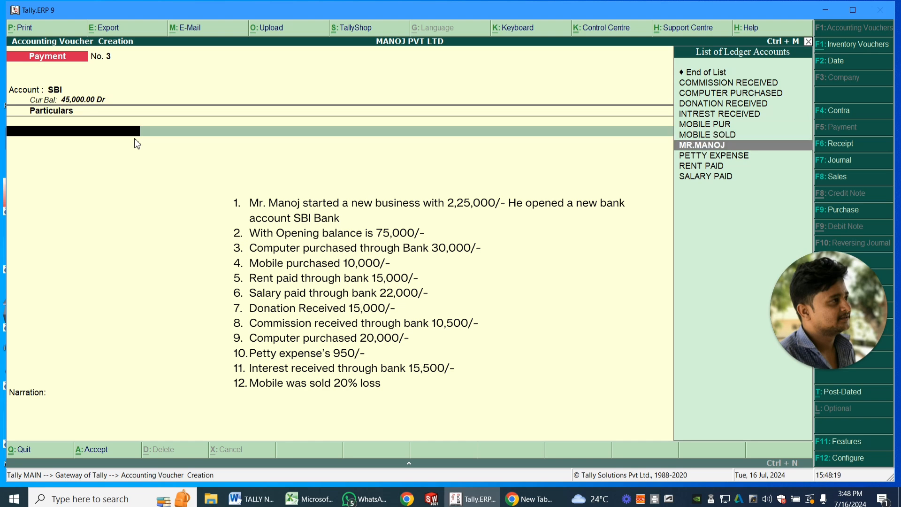
pyautogui.press('Return')
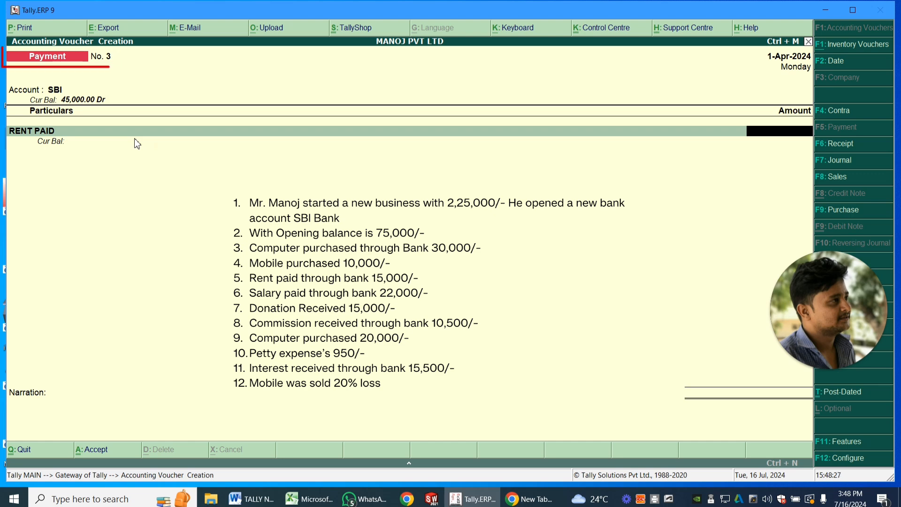
pyautogui.write('15000')
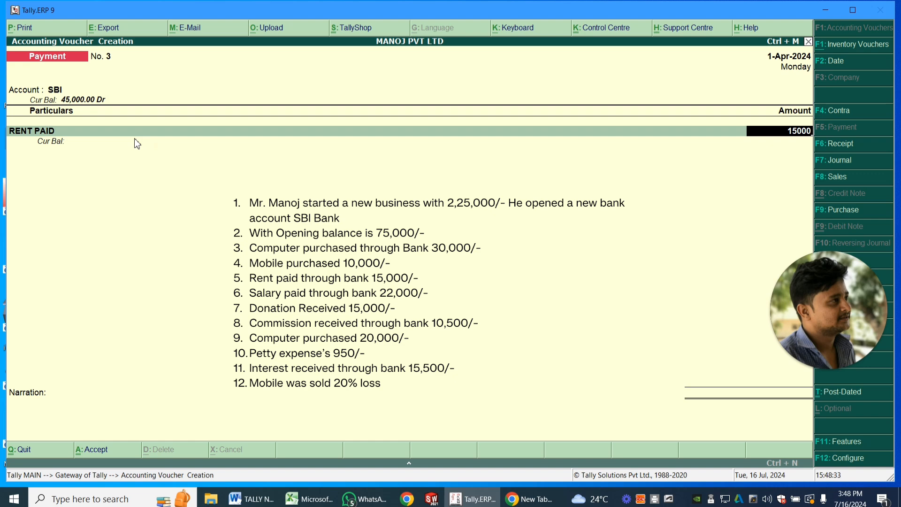
# - Allocate the rent payment as a cheque with range Not Applicable and no instrument number, and save the voucher without a narration
pyautogui.press('Return')
pyautogui.press('Return')
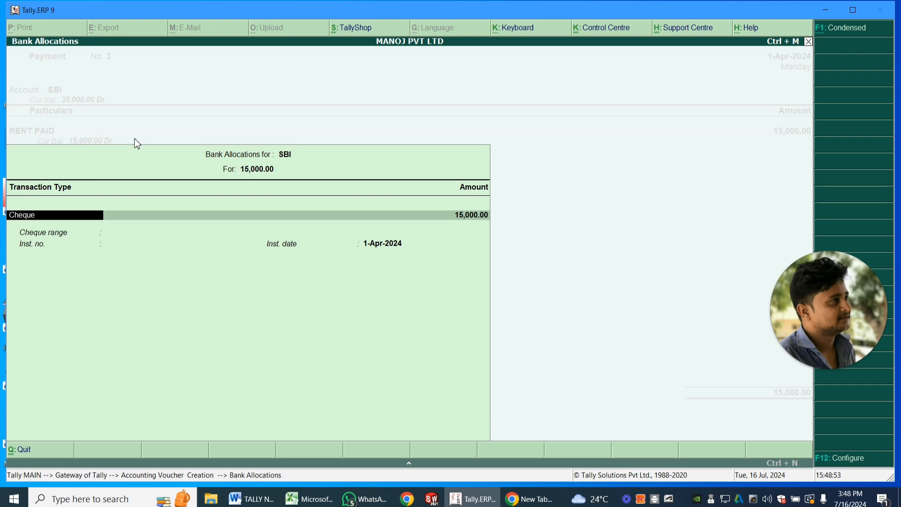
pyautogui.press('Return')
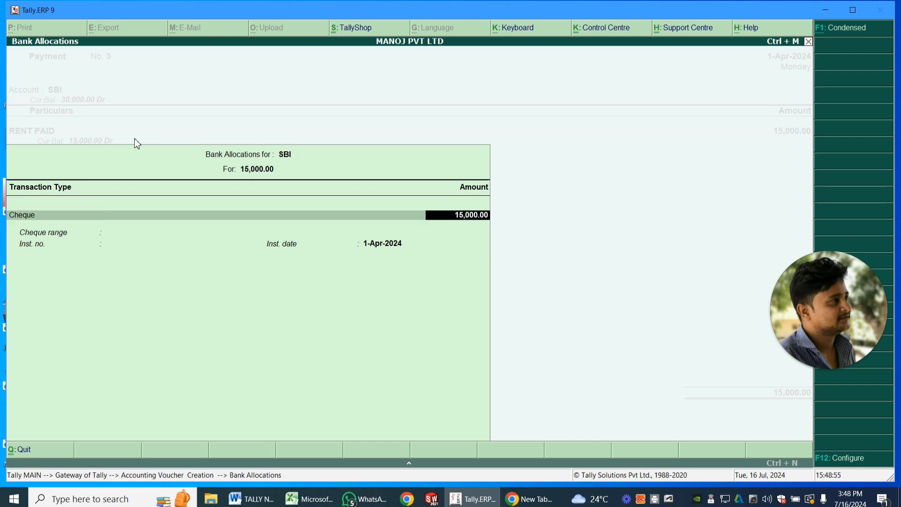
pyautogui.press('Return')
pyautogui.press('Return')
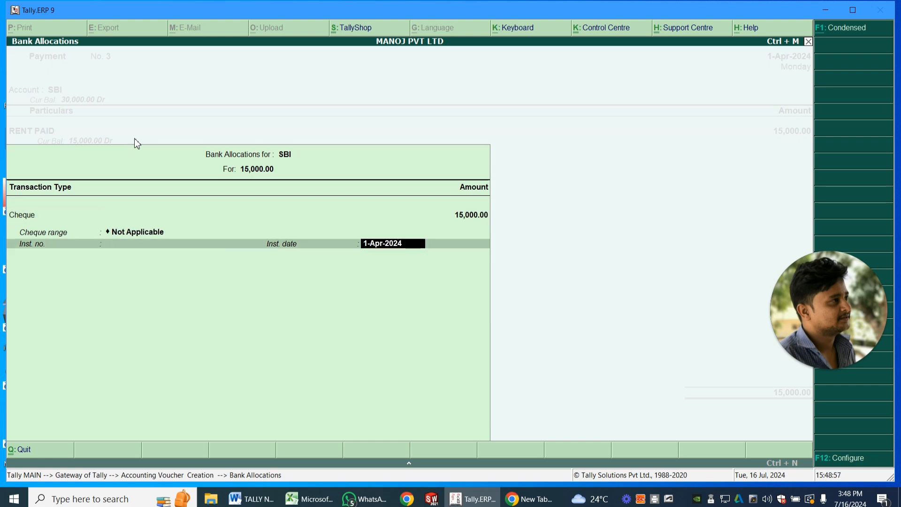
pyautogui.press('Return')
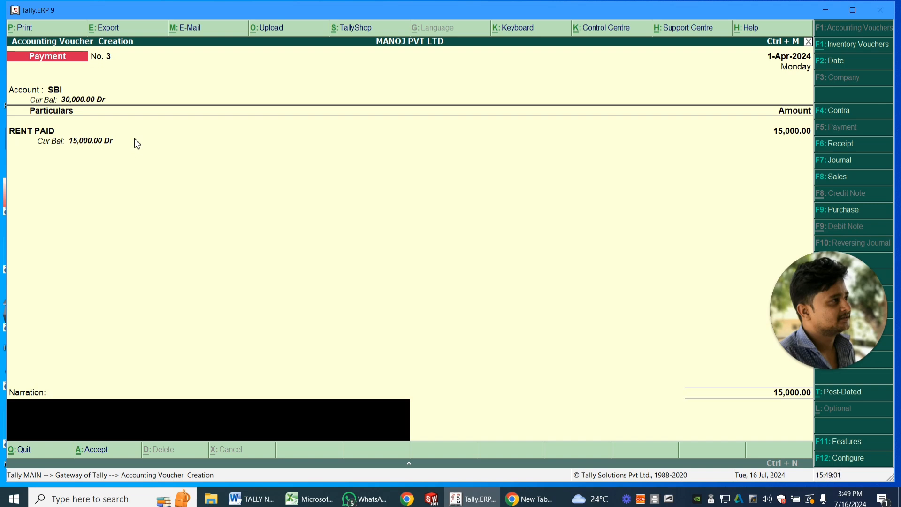
pyautogui.press('Return')
pyautogui.press('Return')
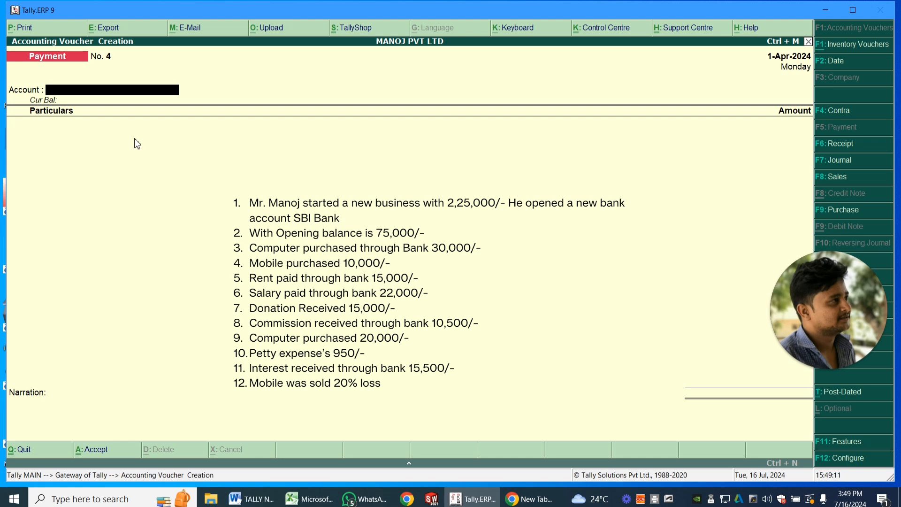
# - Choose SBI as the paying account of the blank payment voucher for the salary
pyautogui.press('space')
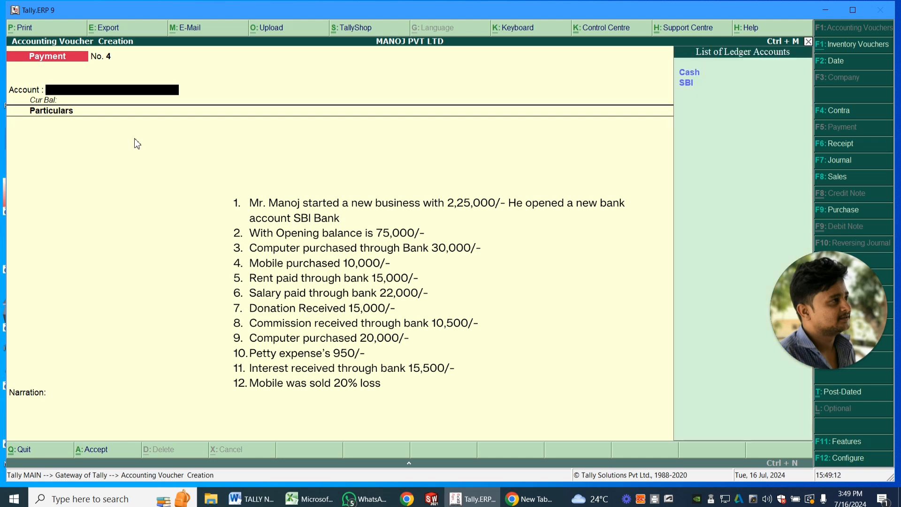
pyautogui.press('Down')
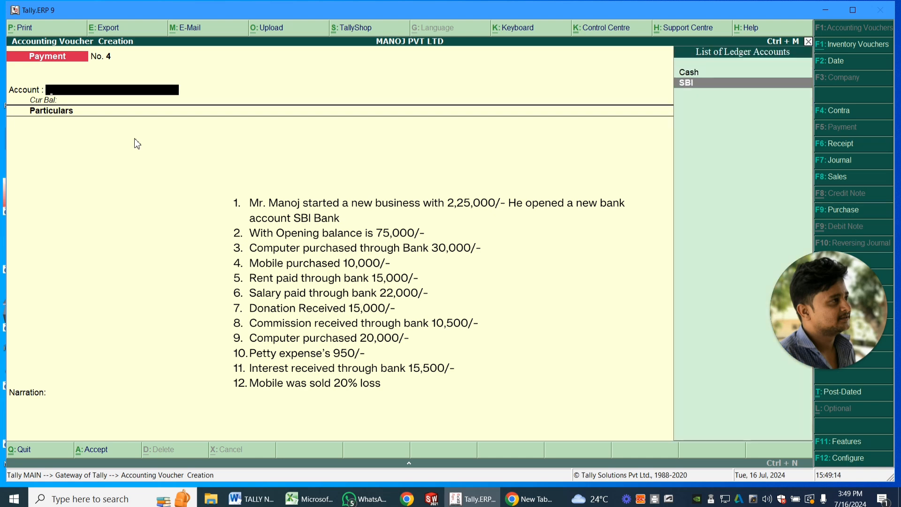
pyautogui.press('Return')
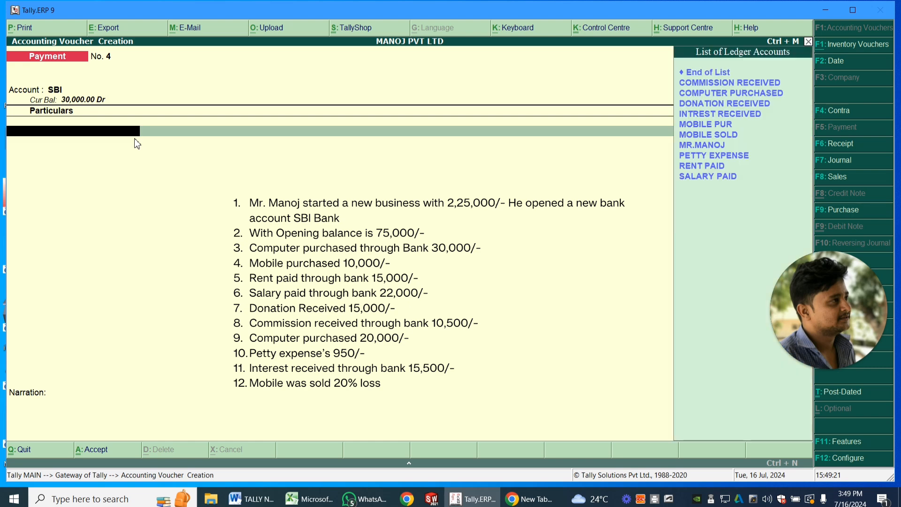
# - Enter the SALARY PAID ledger in the payment's particulars with an amount of 22,000
pyautogui.press('Down')
pyautogui.press('Down')
pyautogui.press('Down')
pyautogui.press('Down')
pyautogui.press('Down')
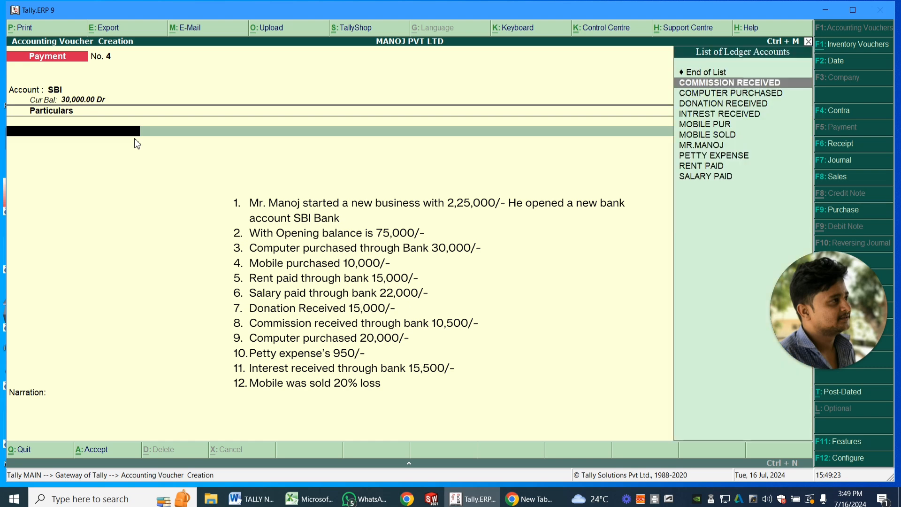
pyautogui.press('Down')
pyautogui.press('Down')
pyautogui.press('Down')
pyautogui.press('Down')
pyautogui.press('Down')
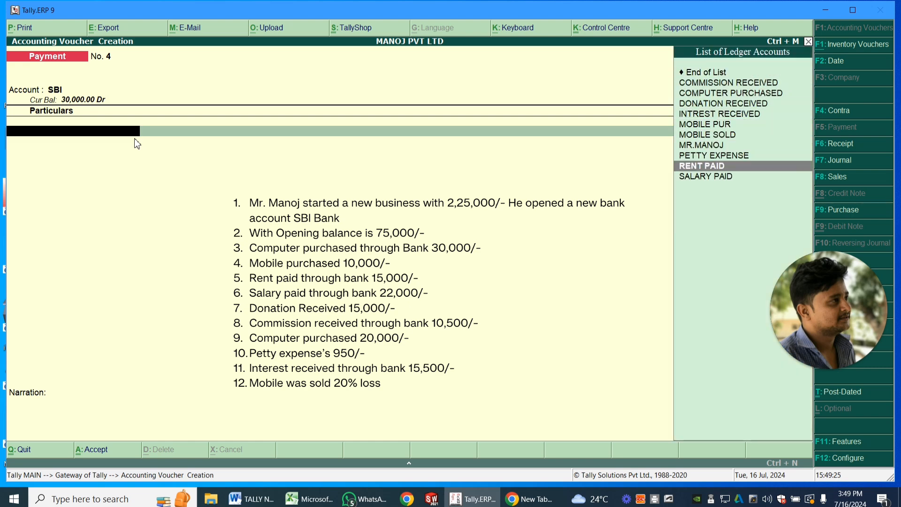
pyautogui.press('Return')
pyautogui.write('22000')
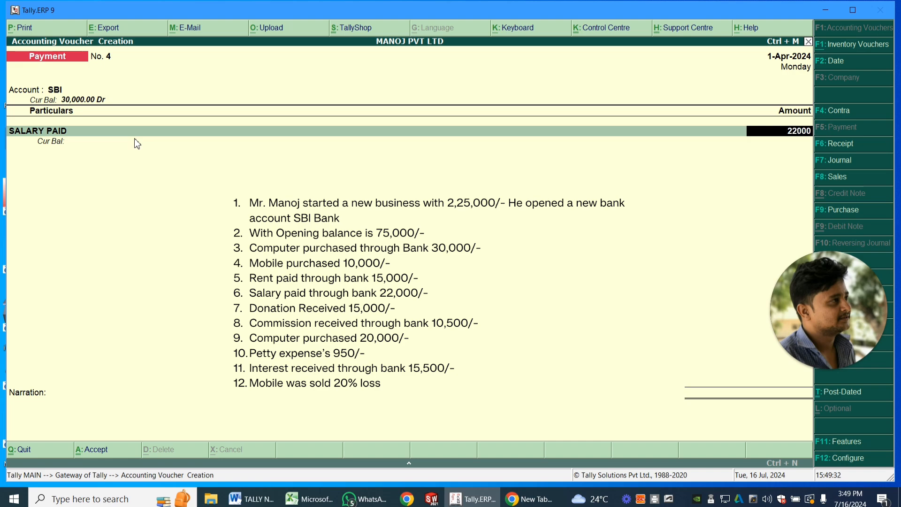
# - Accept the default SBI bank allocation for the salary payment and save the voucher
pyautogui.press('Return')
pyautogui.press('Return')
pyautogui.press('Return')
pyautogui.press('Return')
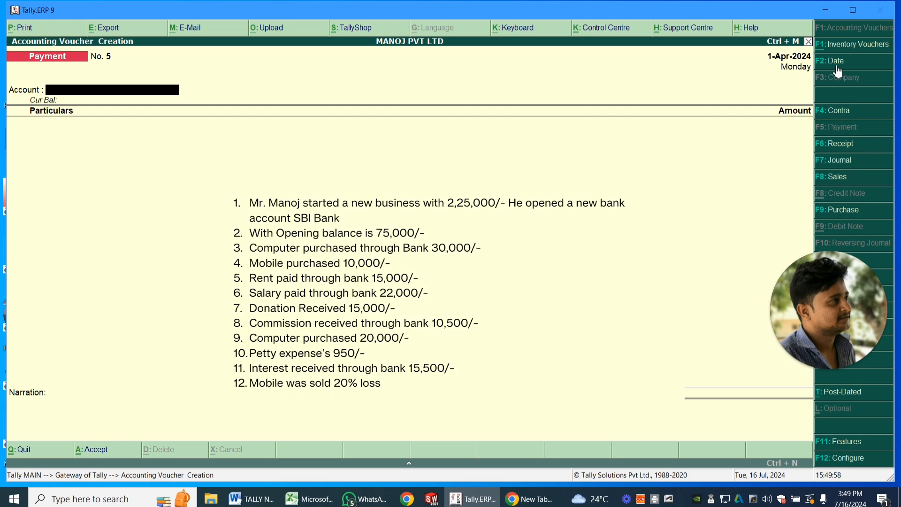
# - Start a receipt voucher with Cash as the receiving account and DONATION RECEIVED as the ledger in its particulars
pyautogui.click(843, 149)
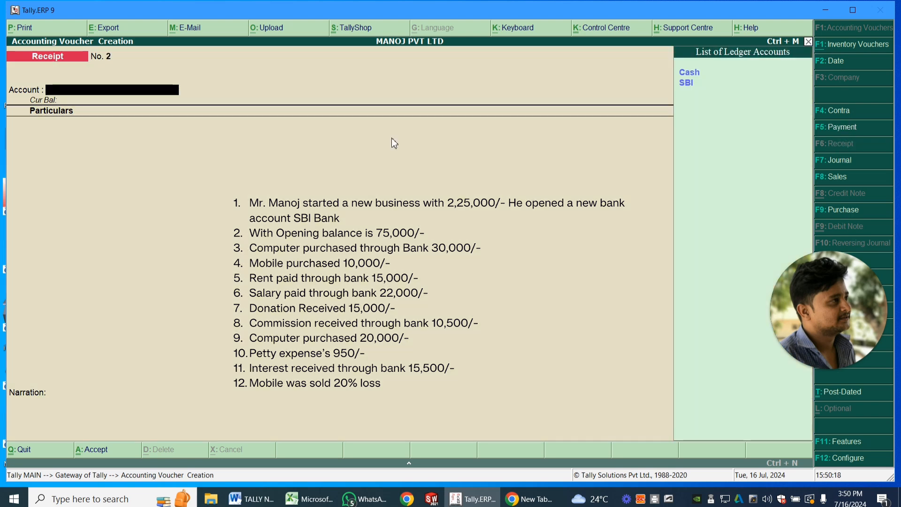
pyautogui.press('Return')
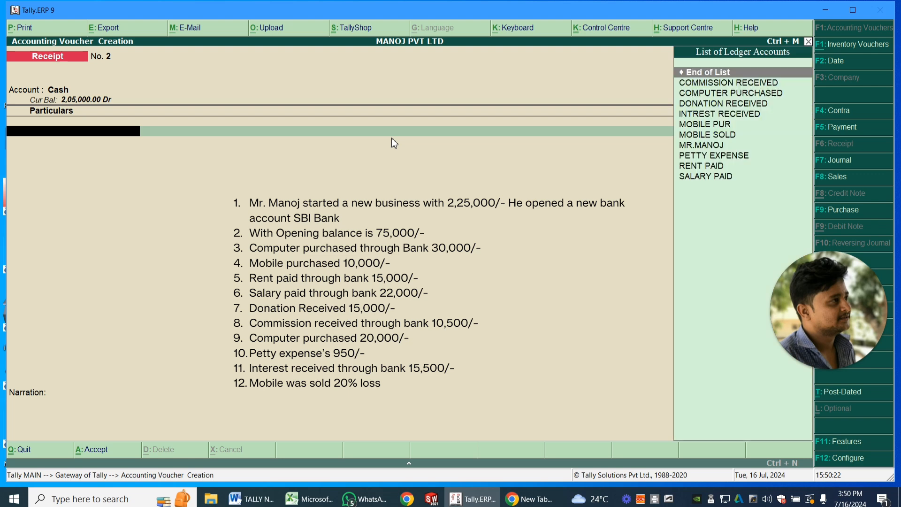
pyautogui.press('Down')
pyautogui.press('Down')
pyautogui.press('Down')
pyautogui.press('Return')
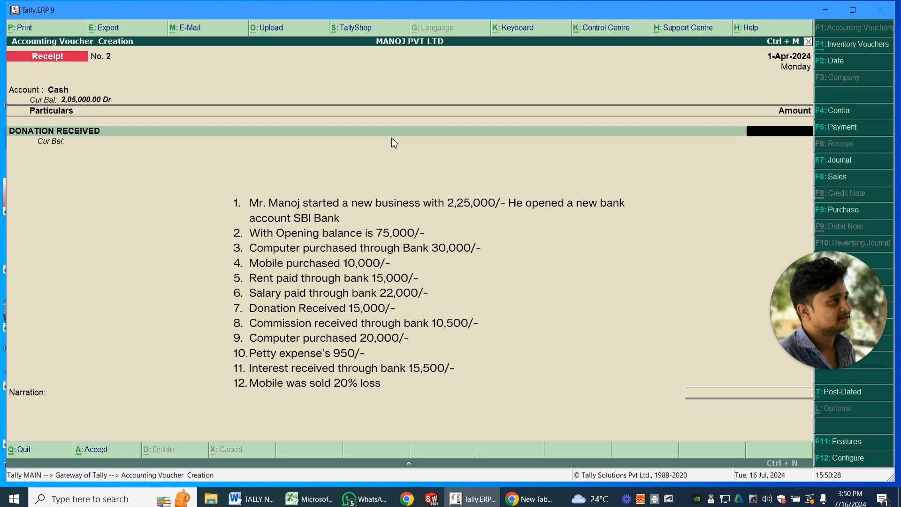
# - Set the donation amount to 15,000 and save the receipt voucher without a narration
pyautogui.write('15,000')
pyautogui.press('Return')
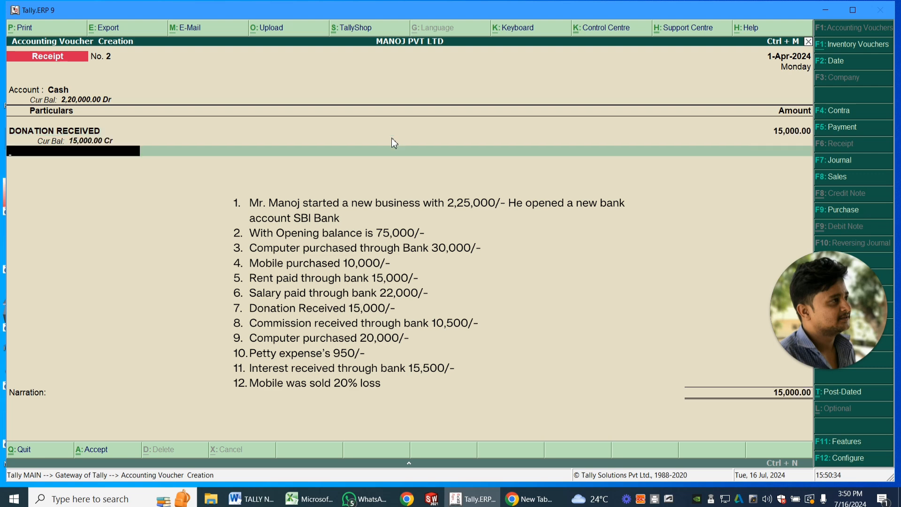
pyautogui.press('Return')
pyautogui.press('Return')
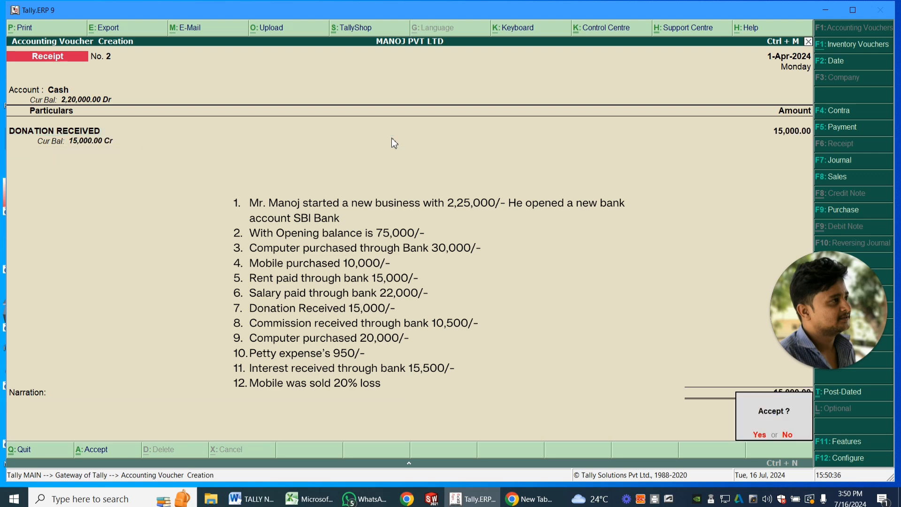
pyautogui.press('Return')
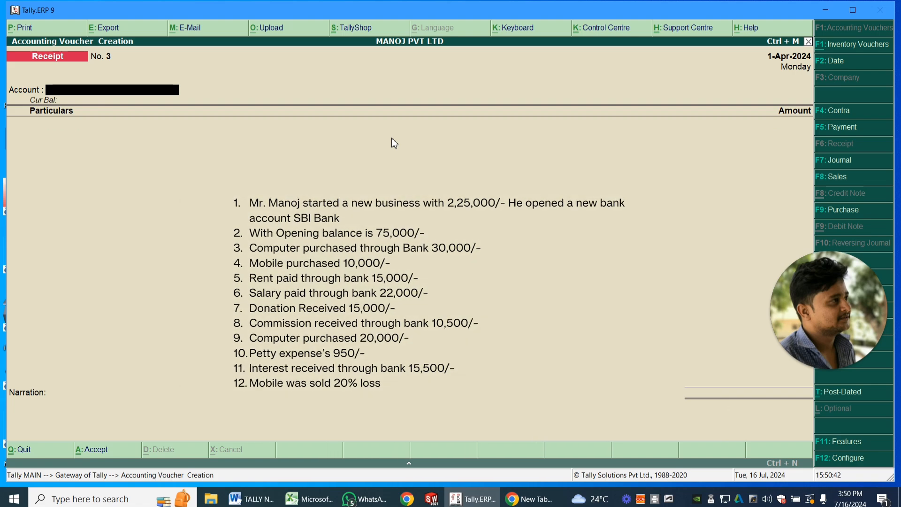
# - Set SBI as the receiving account and enter COMMISSION RECEIVED in the receipt's particulars with an amount of 10,500
pyautogui.press('space')
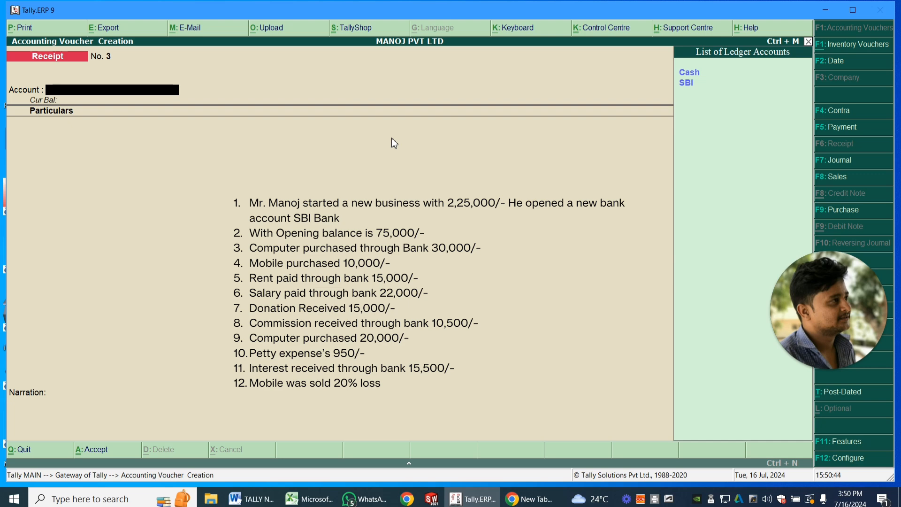
pyautogui.press('Down')
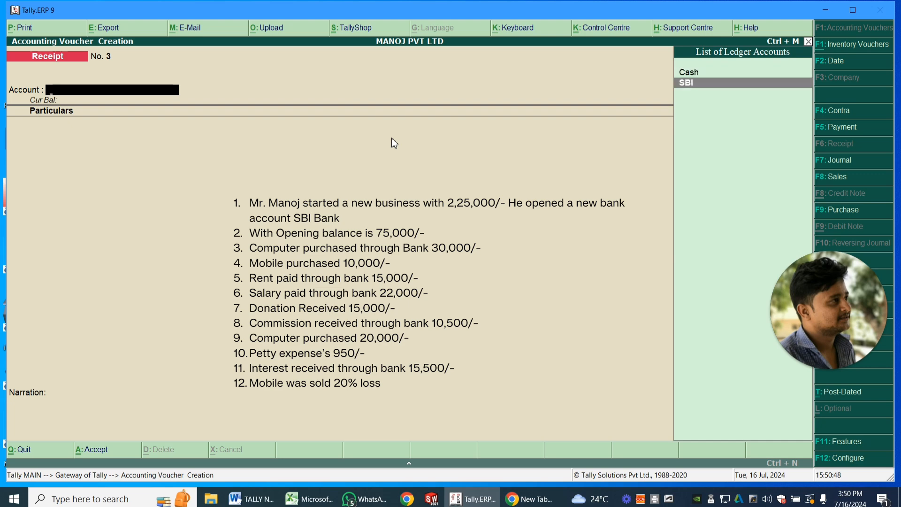
pyautogui.press('Return')
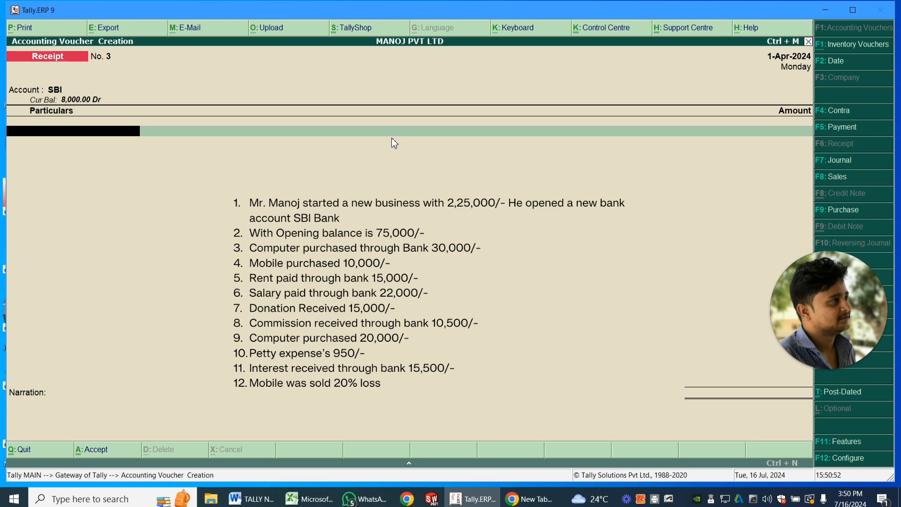
pyautogui.press('space')
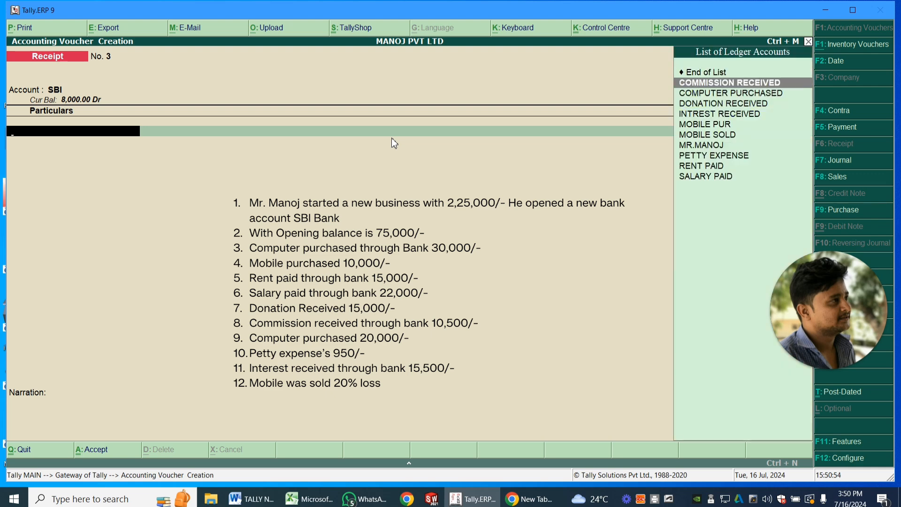
pyautogui.press('Return')
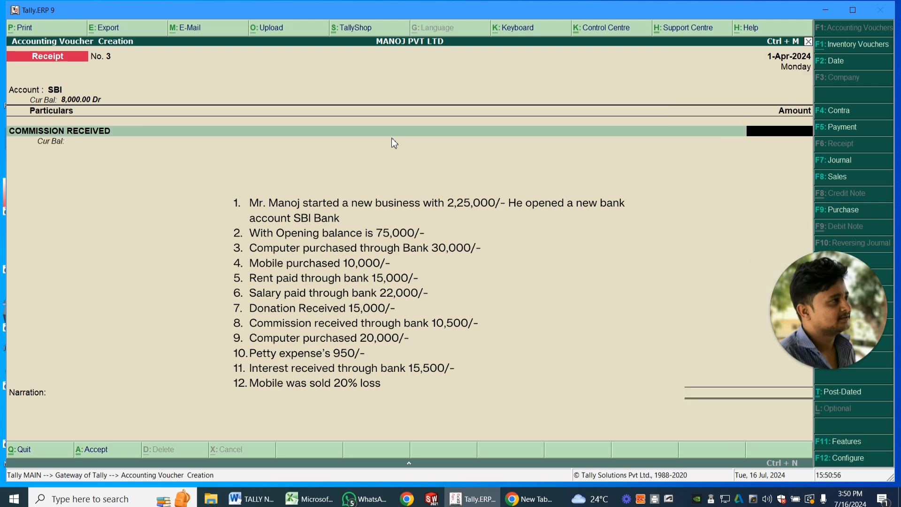
pyautogui.write('10500')
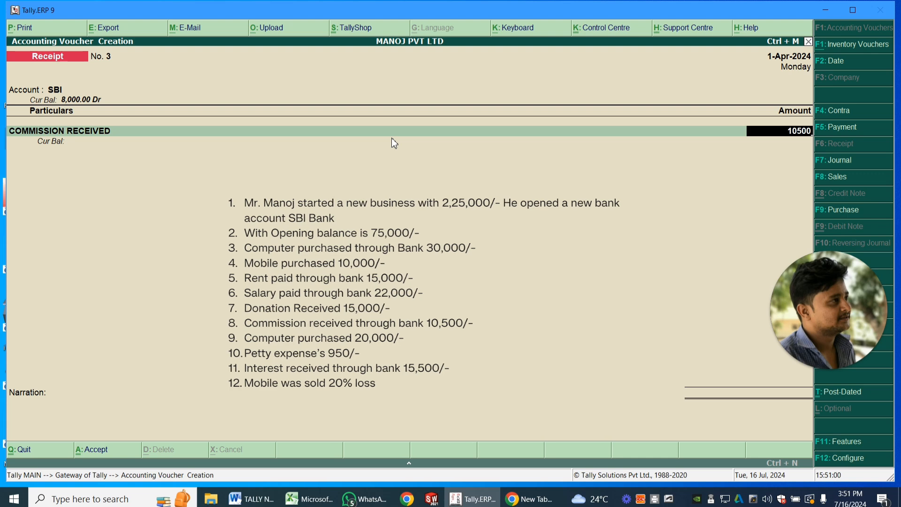
pyautogui.press('Return')
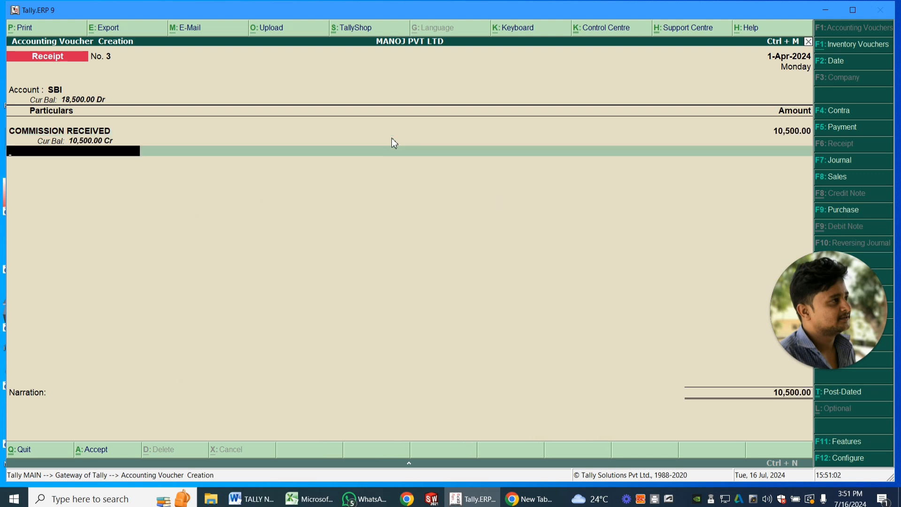
# - Accept the default SBI bank allocation for the commission receipt and save the voucher without a narration
pyautogui.press('Return')
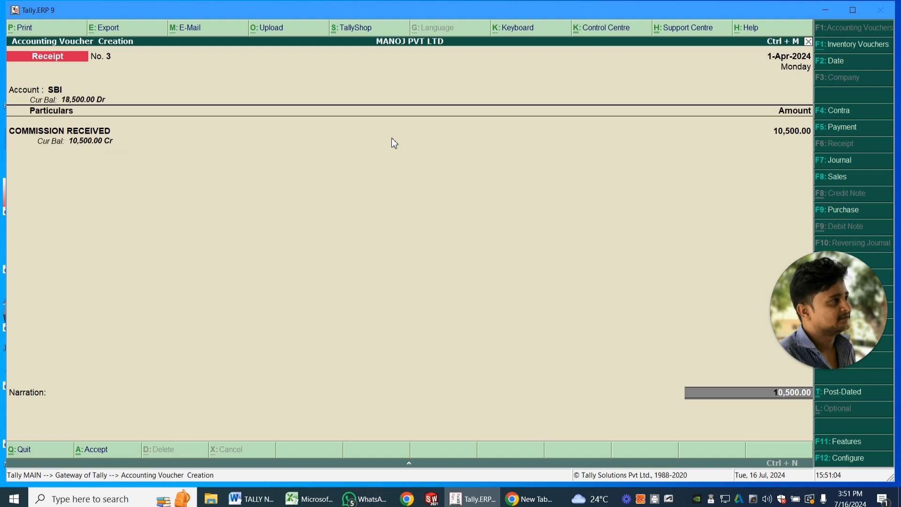
pyautogui.press('Return')
pyautogui.press('Return')
pyautogui.press('Return')
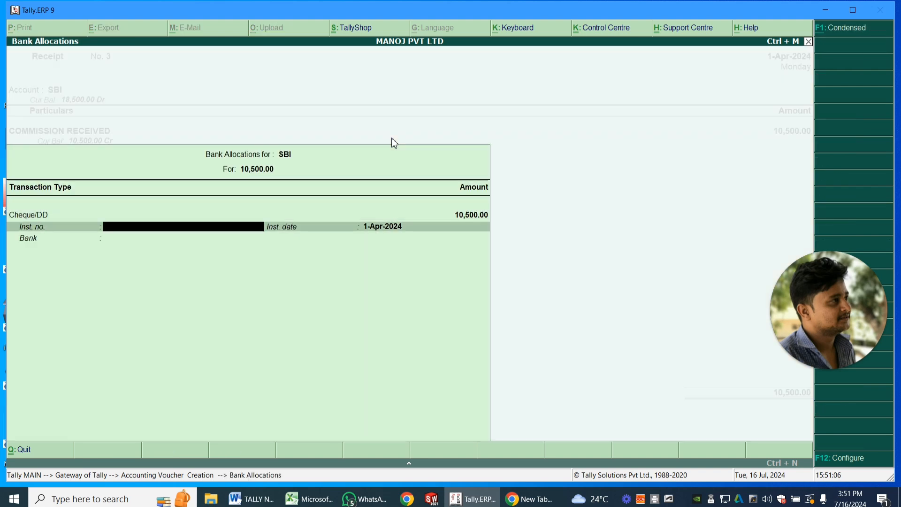
pyautogui.press('Return')
pyautogui.press('Return')
pyautogui.press('Return')
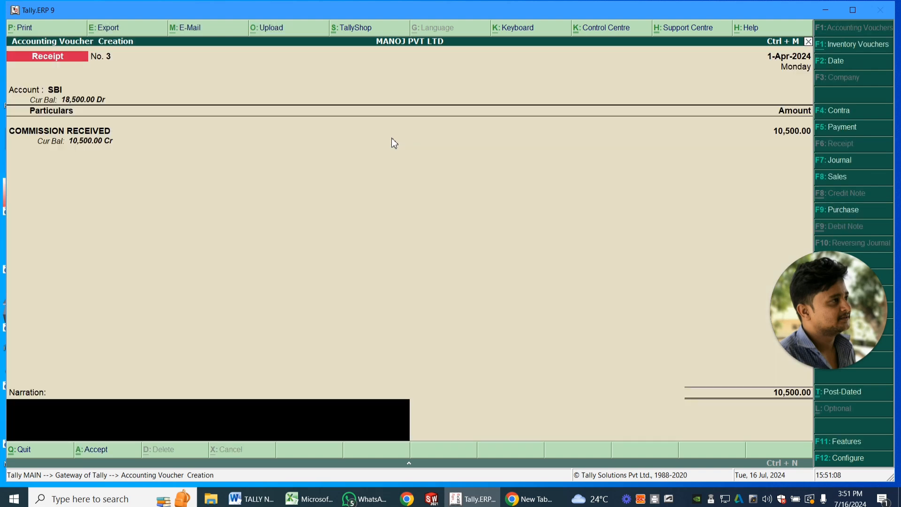
pyautogui.press('Return')
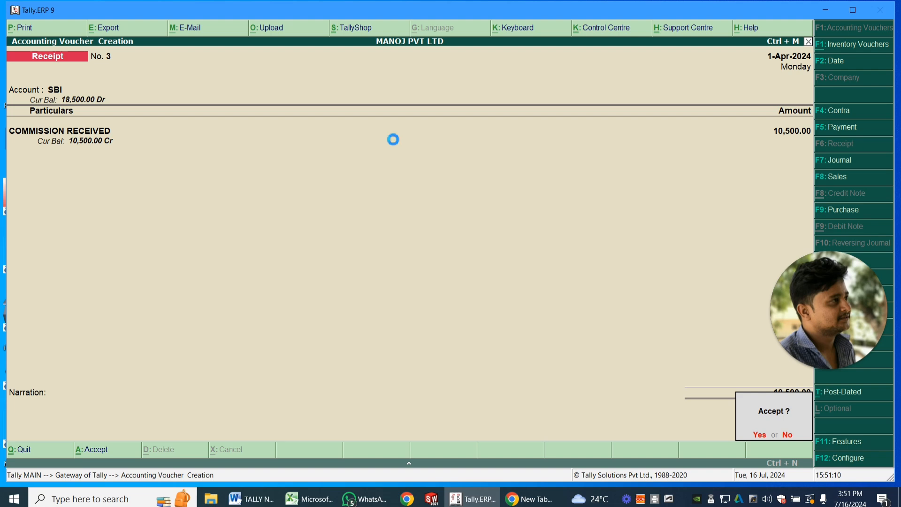
pyautogui.press('y')
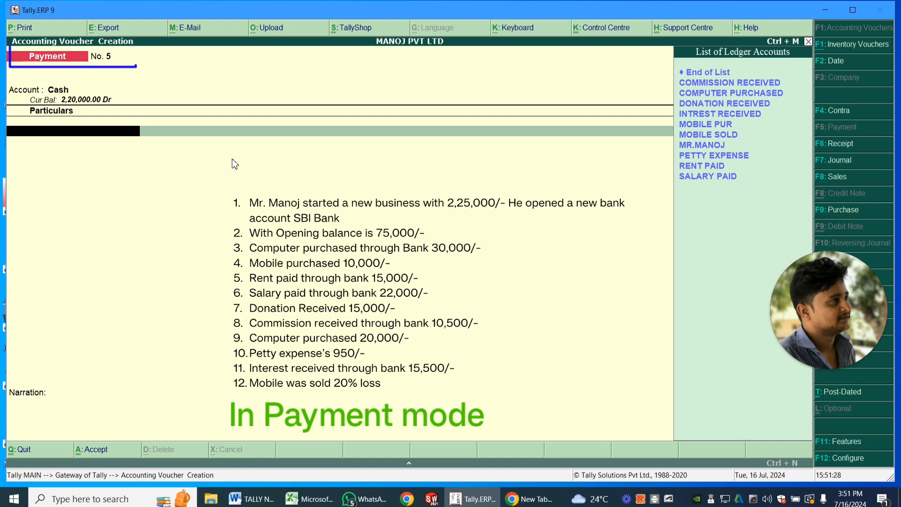
# - Record a Cash payment voucher for COMPUTER PURCHASED with an amount of 20,000 and save it without a narration
pyautogui.press('Down')
pyautogui.press('Down')
pyautogui.press('Return')
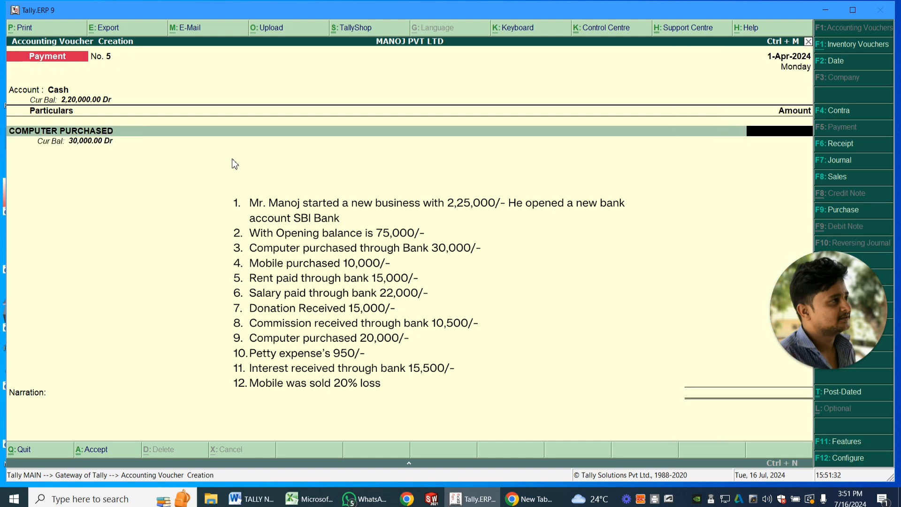
pyautogui.write('20000')
pyautogui.press('Return')
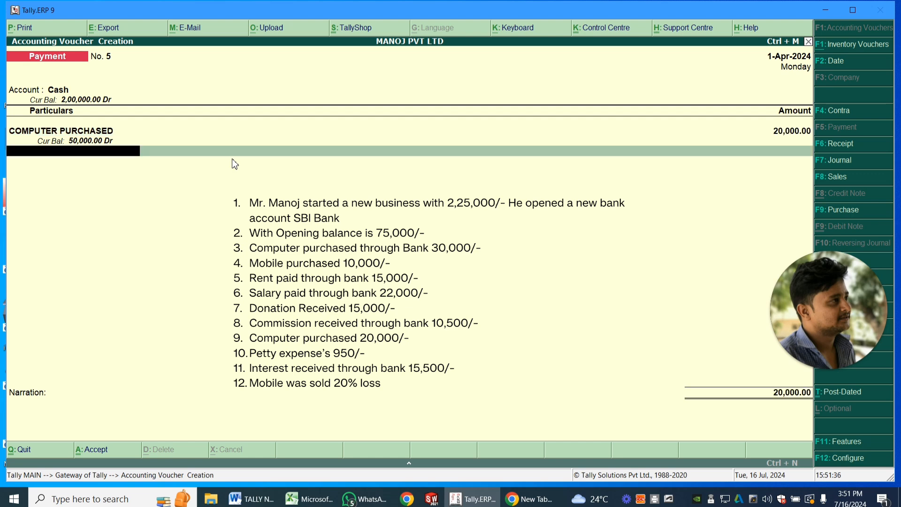
pyautogui.press('Return')
pyautogui.press('Return')
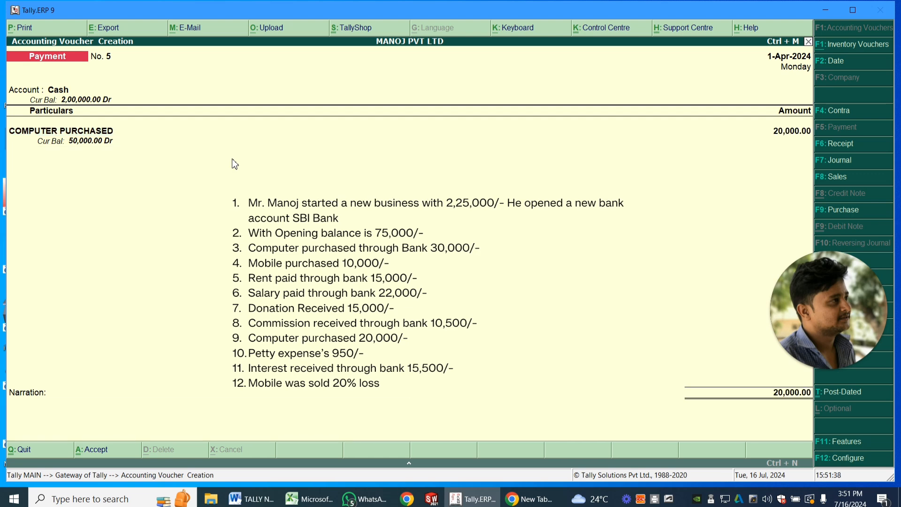
pyautogui.press('Return')
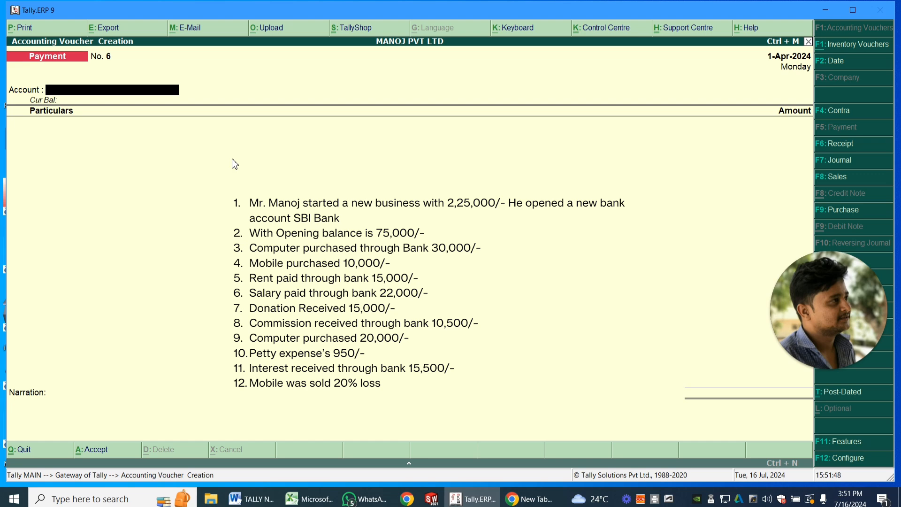
# - Set Cash as the account of the new payment voucher and choose PETTY EXPENSE in its particulars
pyautogui.press('space')
pyautogui.press('Down')
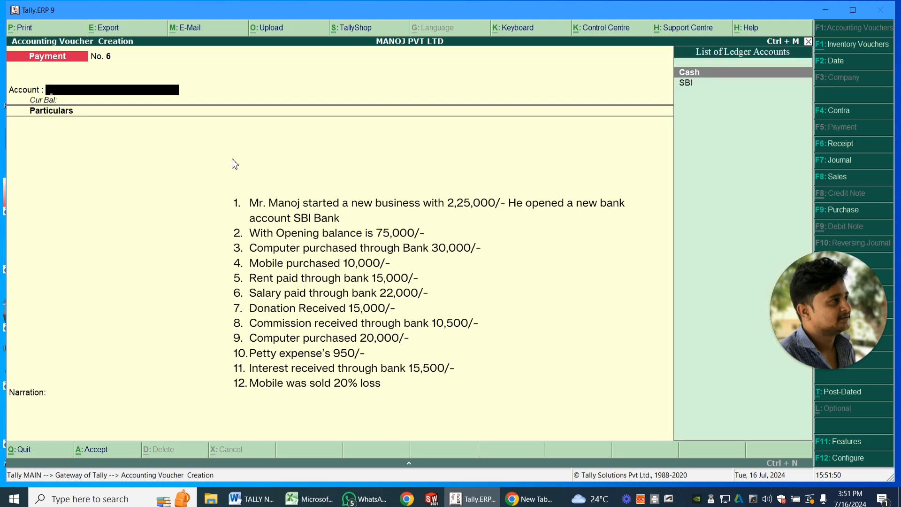
pyautogui.press('Return')
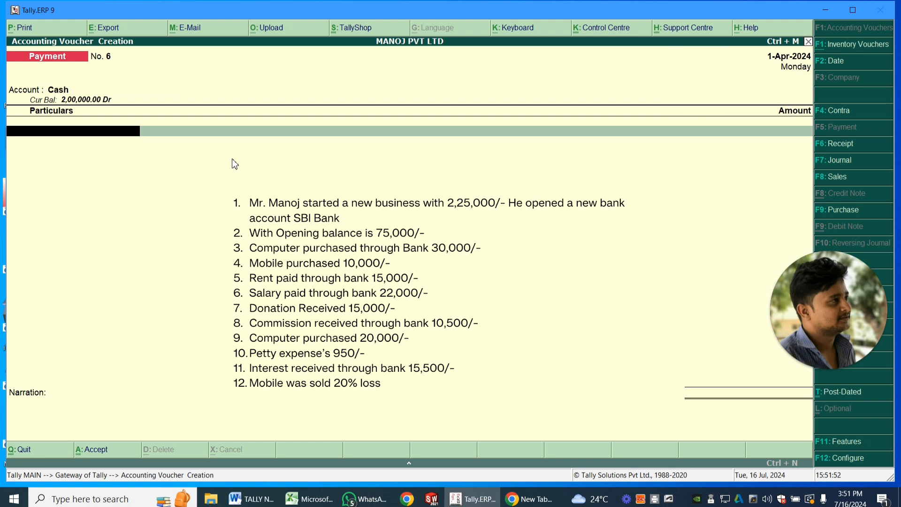
pyautogui.press('Down')
pyautogui.press('Down')
pyautogui.press('Down')
pyautogui.press('Down')
pyautogui.press('Down')
pyautogui.press('Down')
pyautogui.press('Down')
pyautogui.press('Down')
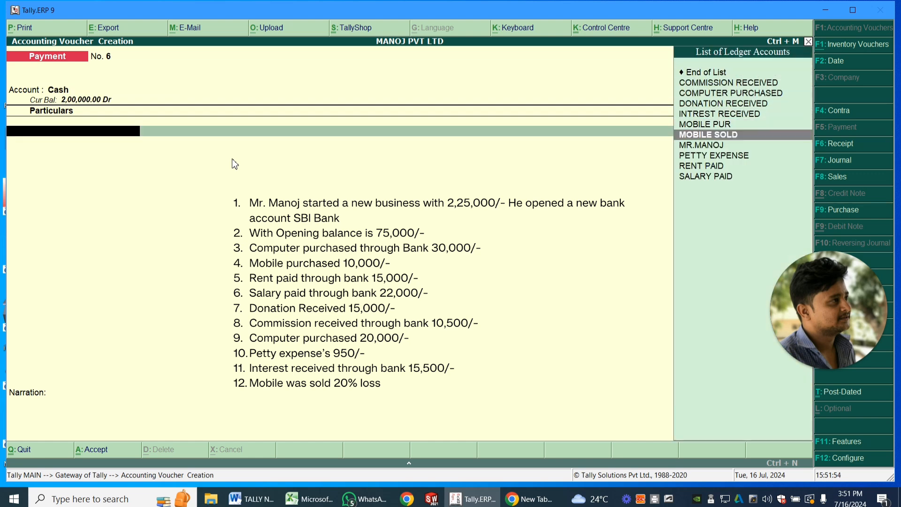
pyautogui.press('Return')
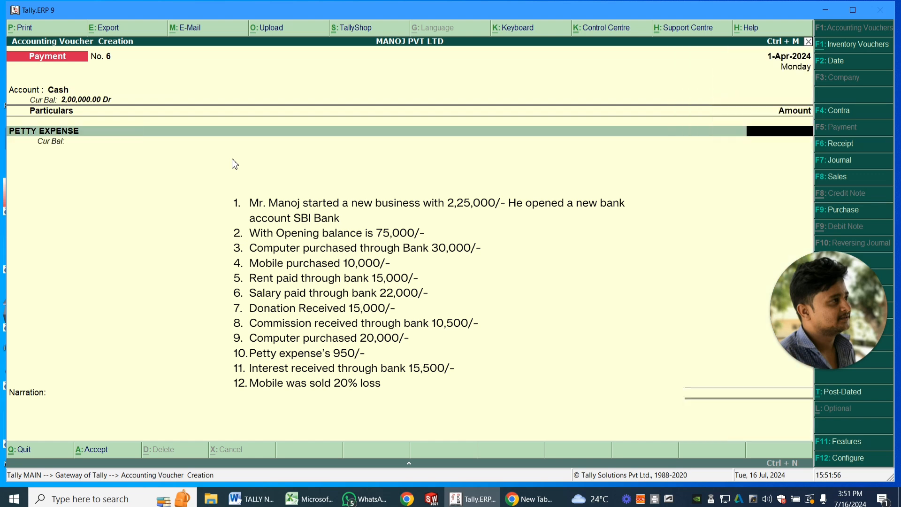
# - Set the petty expense amount to 950 and save the payment voucher without a narration
pyautogui.write('950')
pyautogui.press('Return')
pyautogui.press('Return')
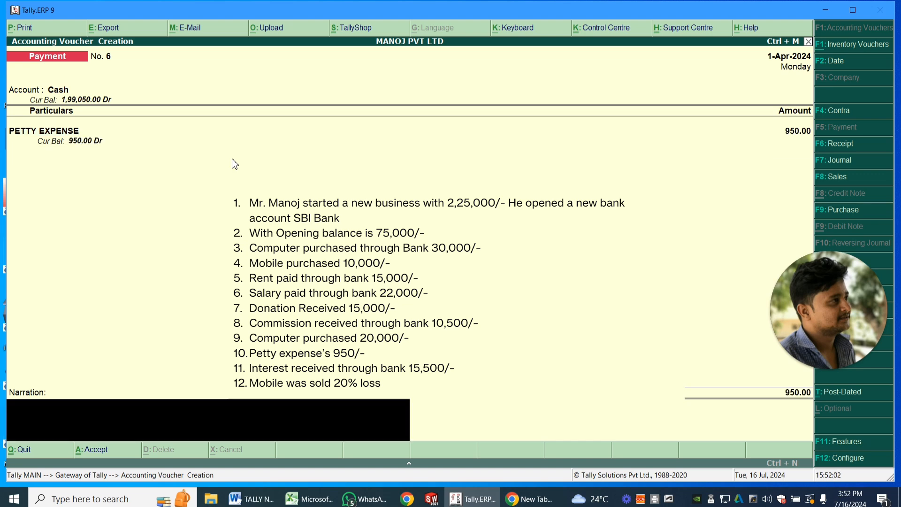
pyautogui.press('Return')
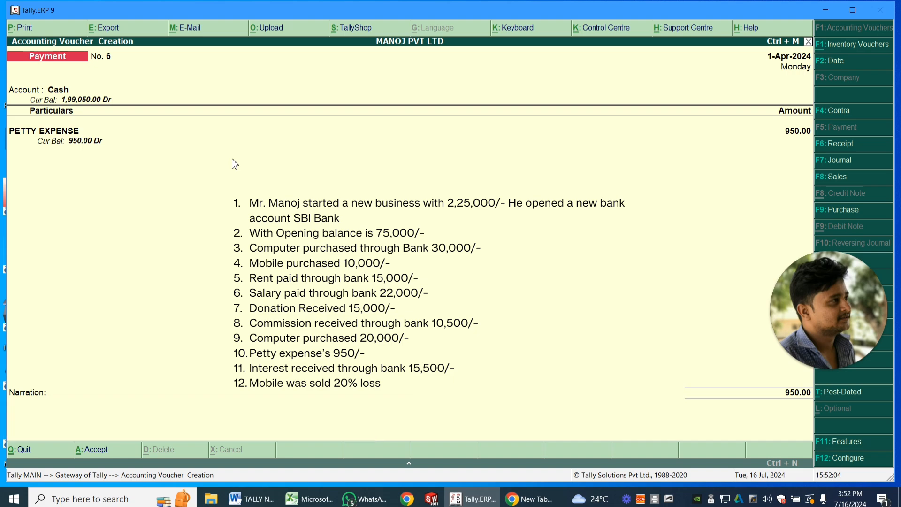
pyautogui.press('Return')
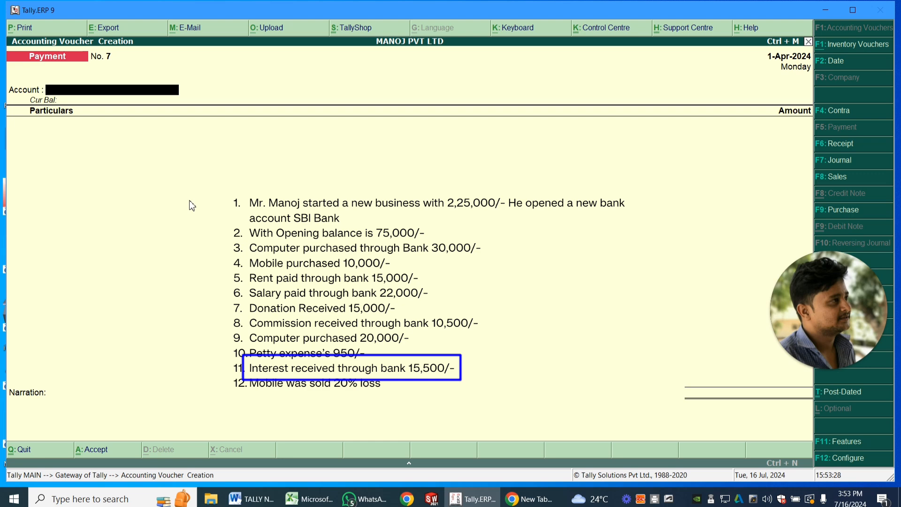
# - Start a receipt voucher with SBI as the receiving account and INTREST RECEIVED as the ledger in its particulars
pyautogui.click(841, 143)
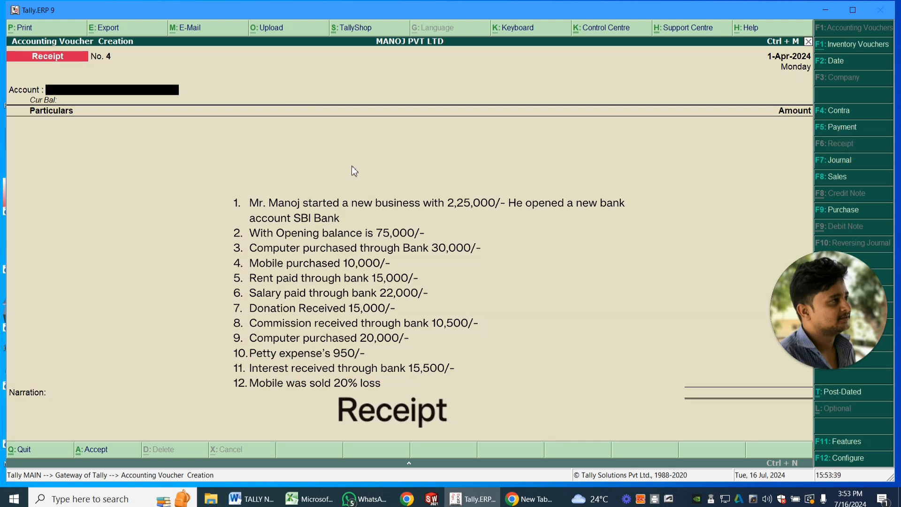
pyautogui.press('Down')
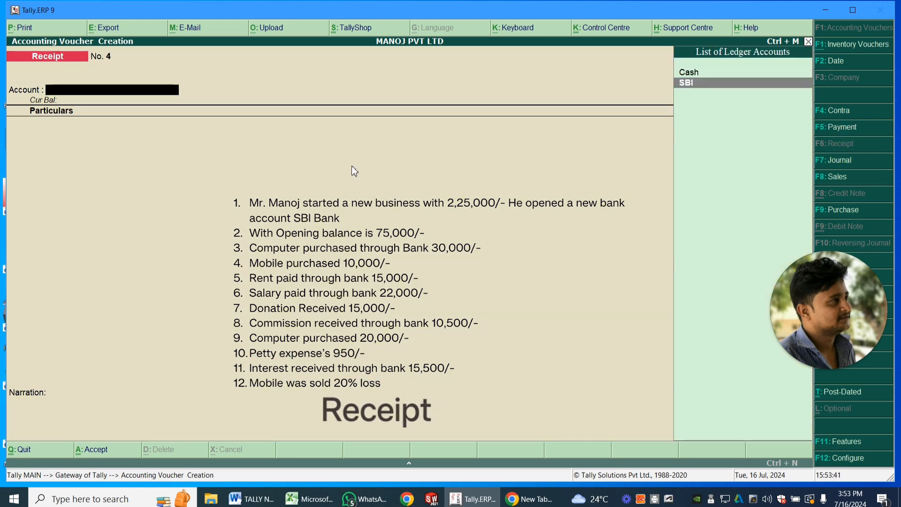
pyautogui.press('Return')
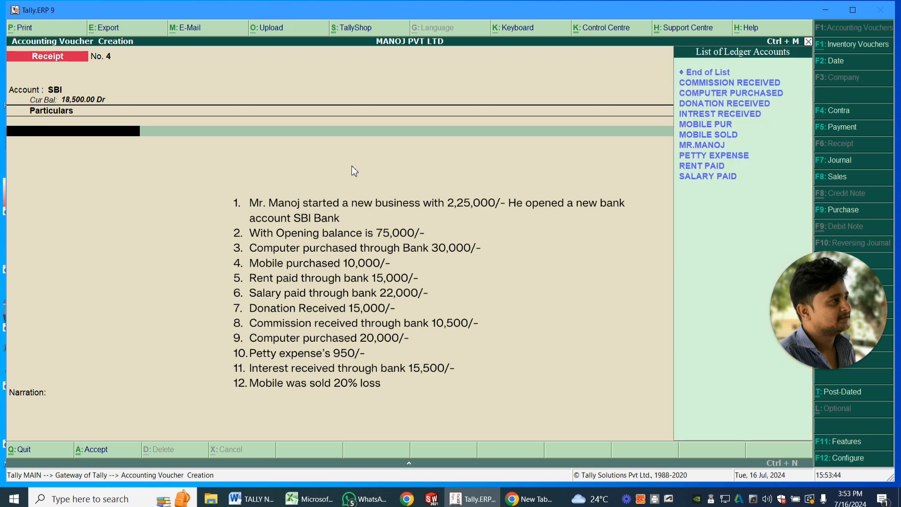
pyautogui.press('Down')
pyautogui.press('Down')
pyautogui.press('Down')
pyautogui.press('Down')
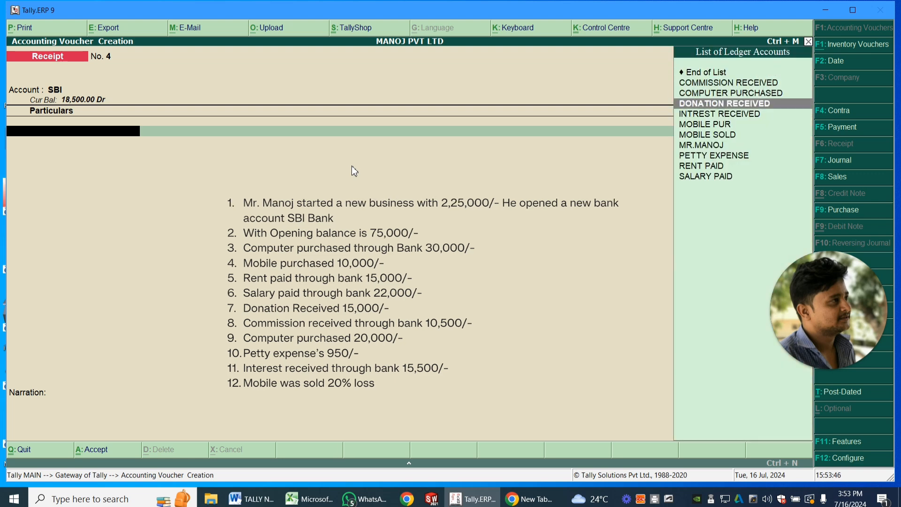
pyautogui.press('Return')
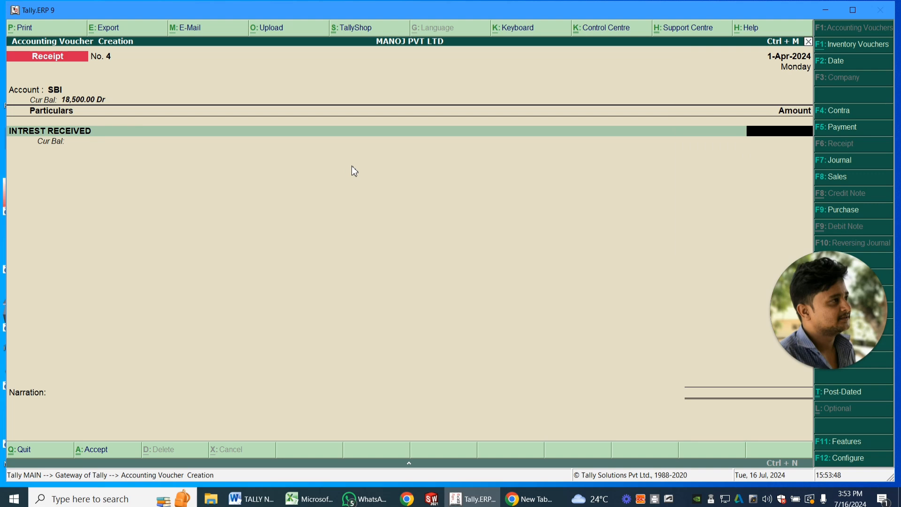
# - Set the interest amount to 15,500, accept the default bank allocation and save the receipt voucher
pyautogui.write('15500')
pyautogui.press('Return')
pyautogui.press('Return')
pyautogui.press('Return')
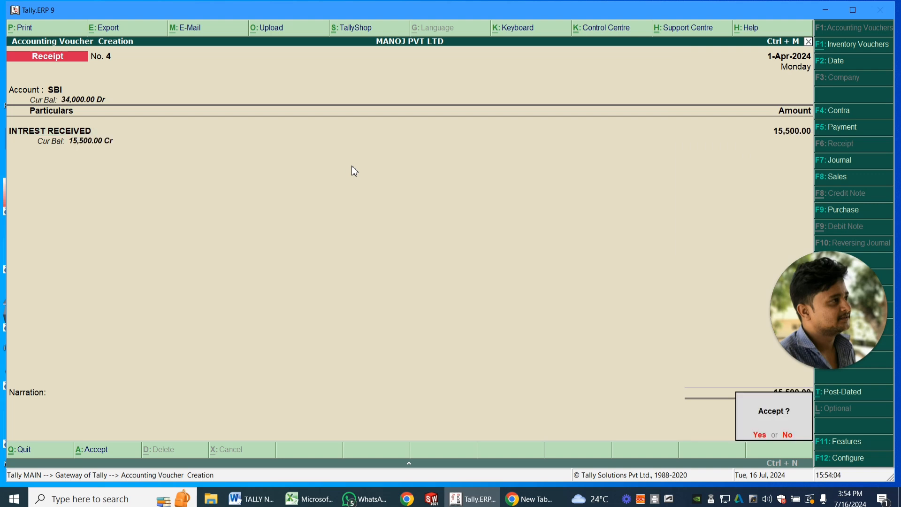
pyautogui.press('Return')
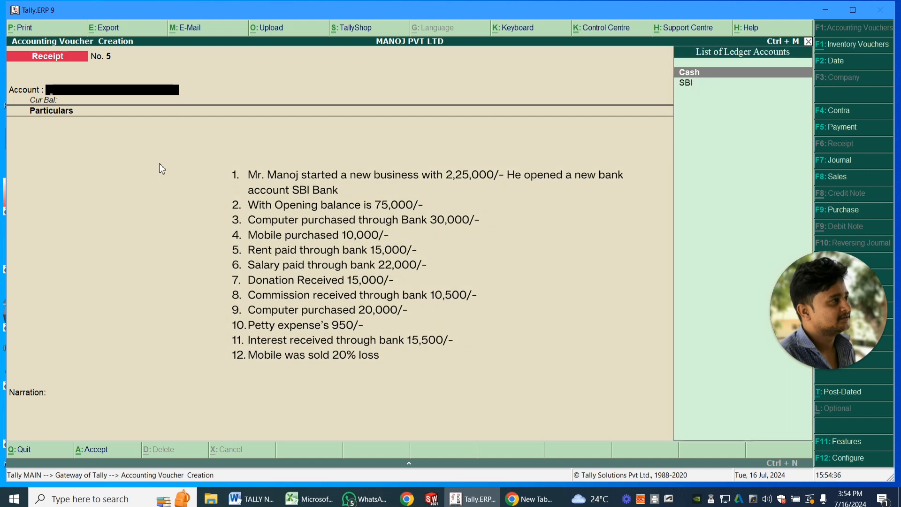
# - Set Cash as the account of the new receipt voucher and choose MOBILE SOLD in its particulars
pyautogui.press('Return')
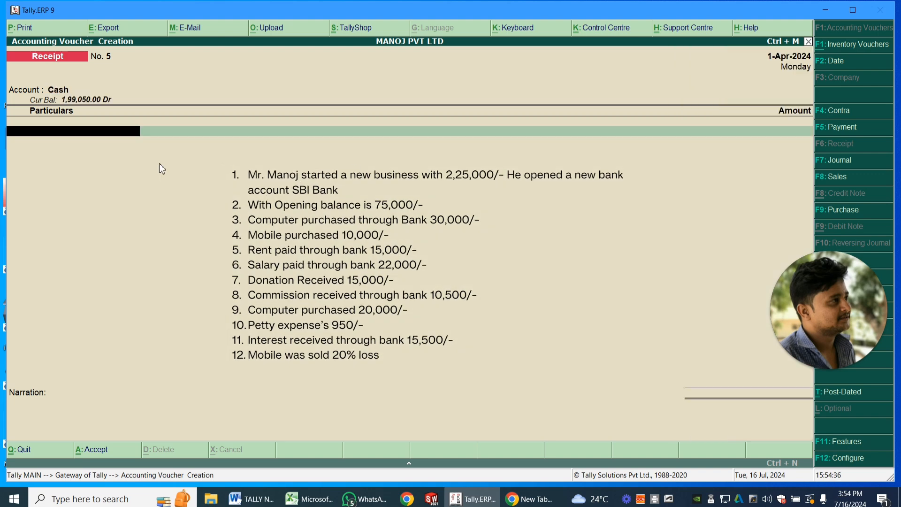
pyautogui.press('Down')
pyautogui.press('Down')
pyautogui.press('Down')
pyautogui.press('Down')
pyautogui.press('Down')
pyautogui.press('Down')
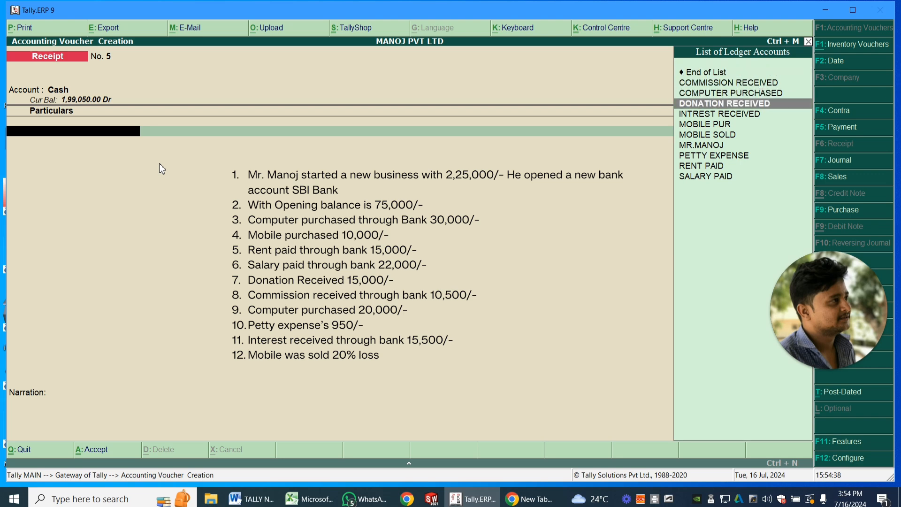
pyautogui.press('Return')
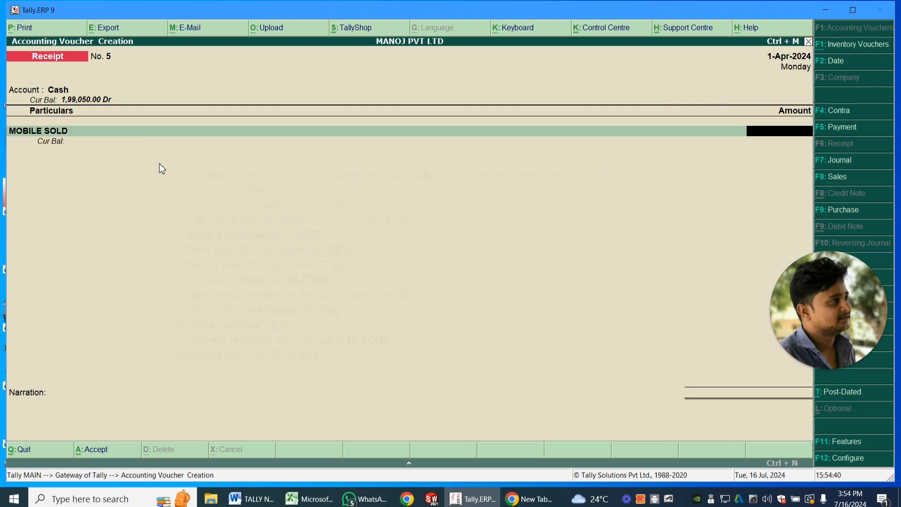
# - Calculate the 20% loss on the mobile in the built-in calculator as 20000*20%
pyautogui.hotkey('ctrl', 'n')
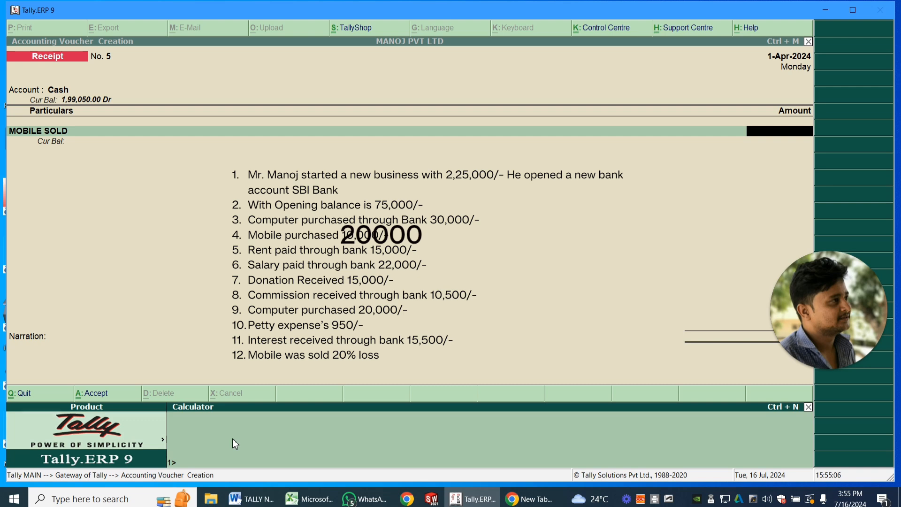
pyautogui.write('20000')
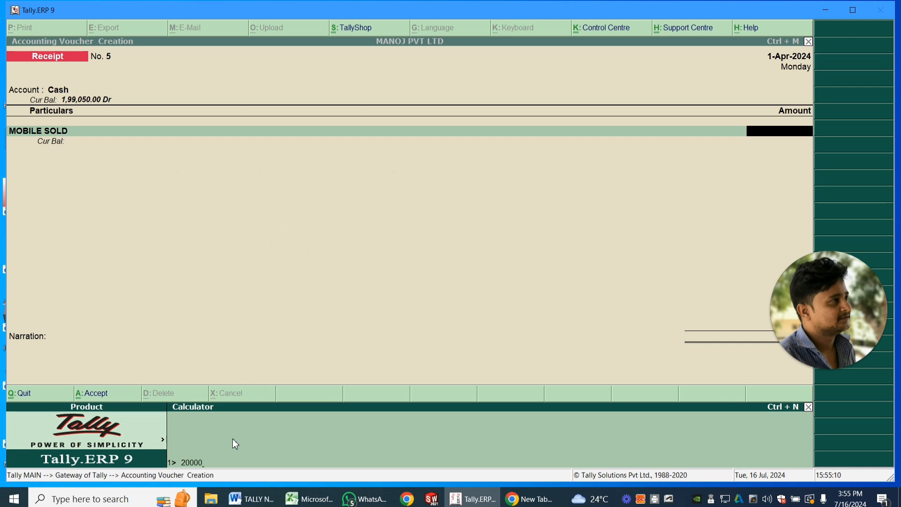
pyautogui.write('*20%')
pyautogui.press('Return')
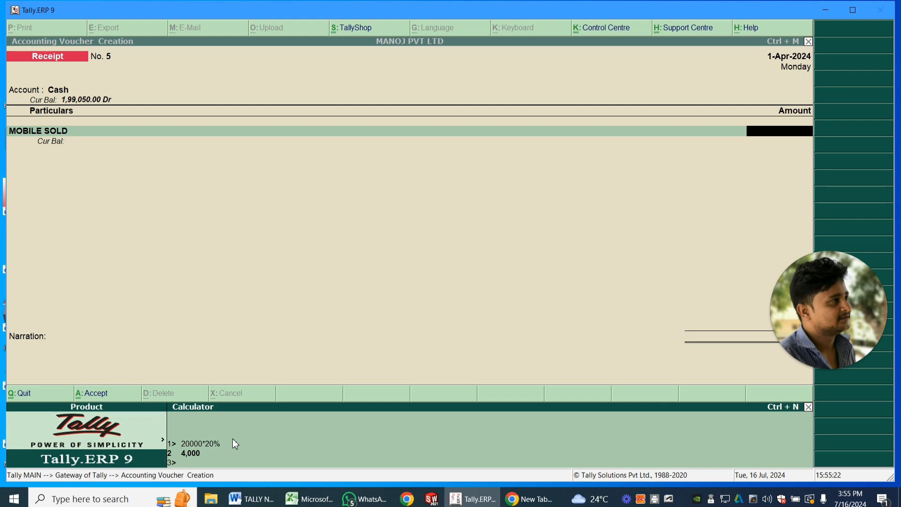
# - Calculate the mobile's selling price in the calculator as 20000-4000
pyautogui.write('20000-4000')
pyautogui.press('Return')
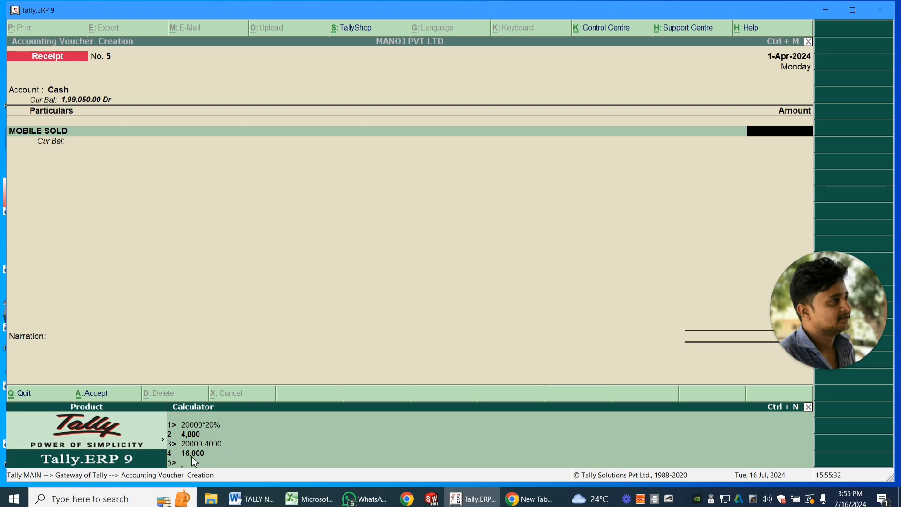
# - Set the MOBILE SOLD amount to 16,000 and save the receipt voucher without a narration
pyautogui.click(793, 133)
pyautogui.write('1')
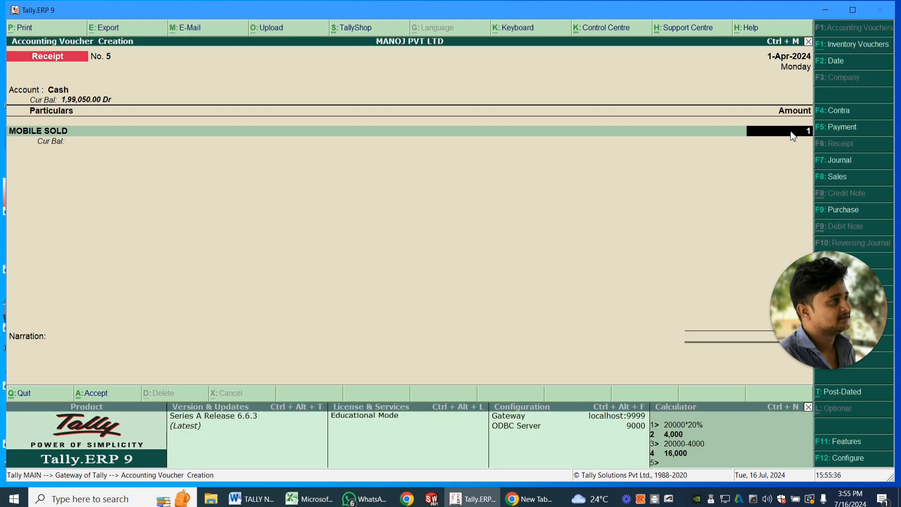
pyautogui.write('6,000')
pyautogui.press('Return')
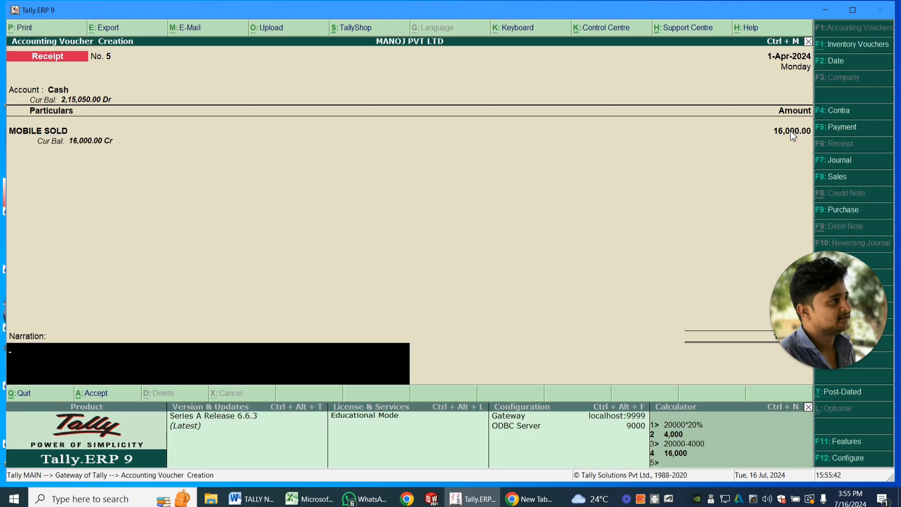
pyautogui.press('Return')
pyautogui.press('Return')
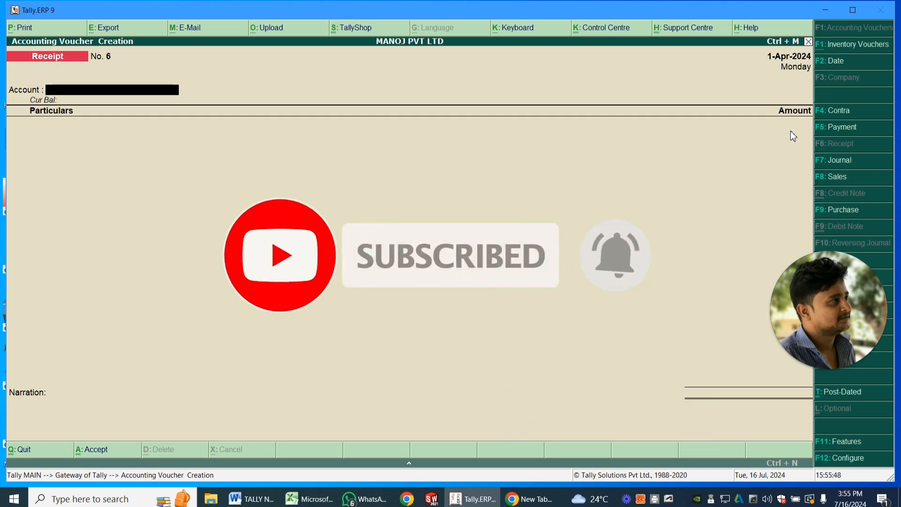
# - Quit voucher entry and open the company's Balance Sheet report
pyautogui.press('Escape')
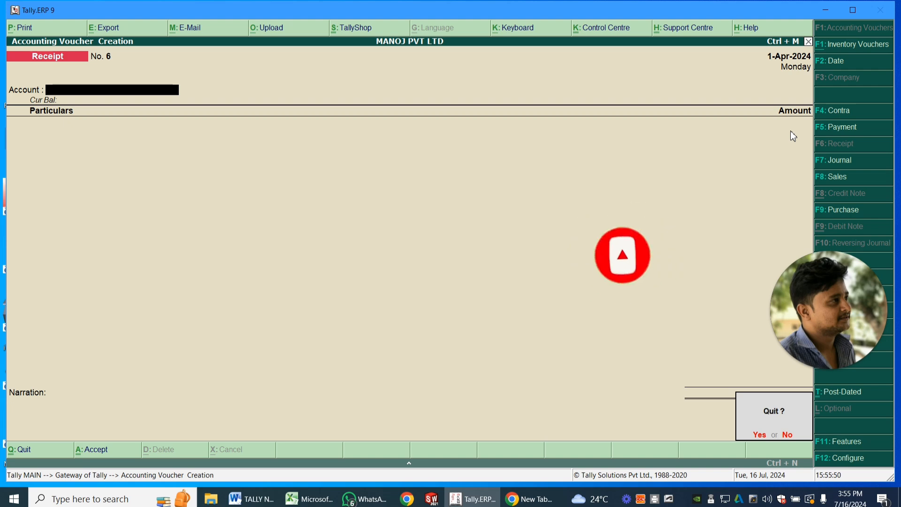
pyautogui.press('Return')
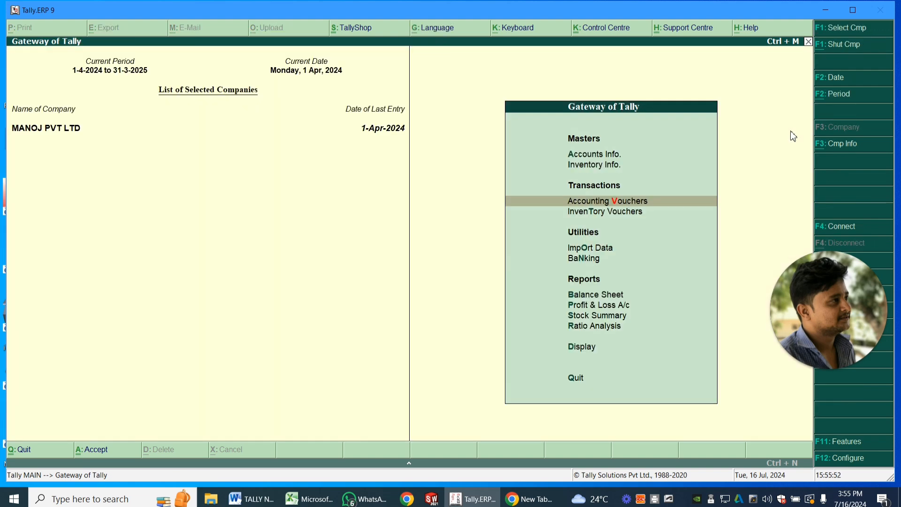
pyautogui.press('Down')
pyautogui.press('Down')
pyautogui.press('Down')
pyautogui.press('Down')
pyautogui.press('Down')
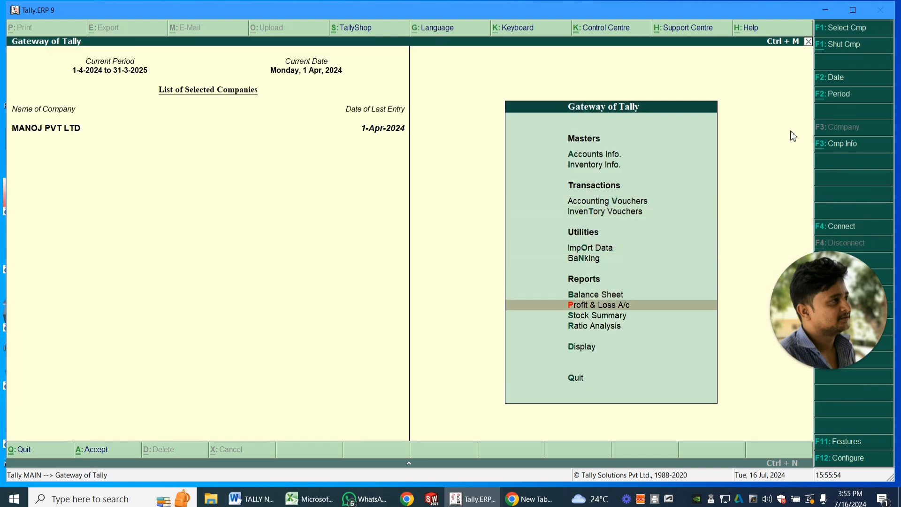
pyautogui.press('Up')
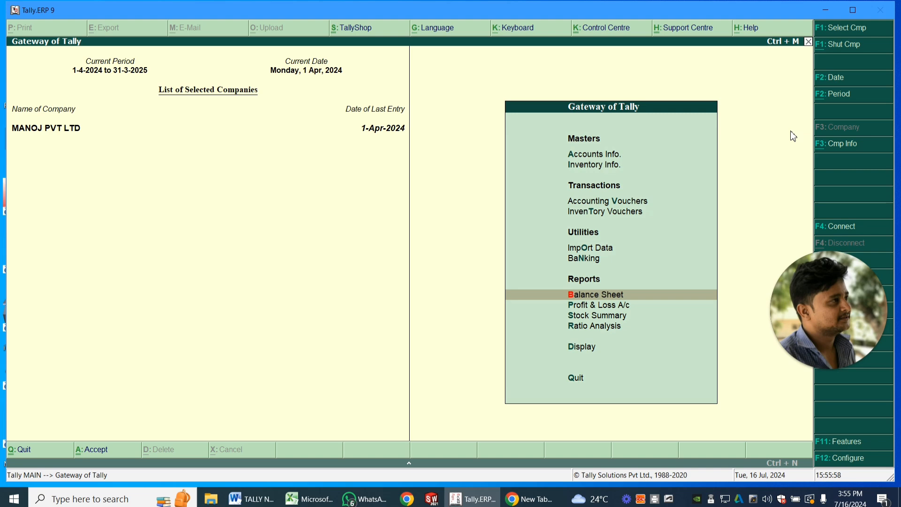
pyautogui.press('Up')
pyautogui.press('Down')
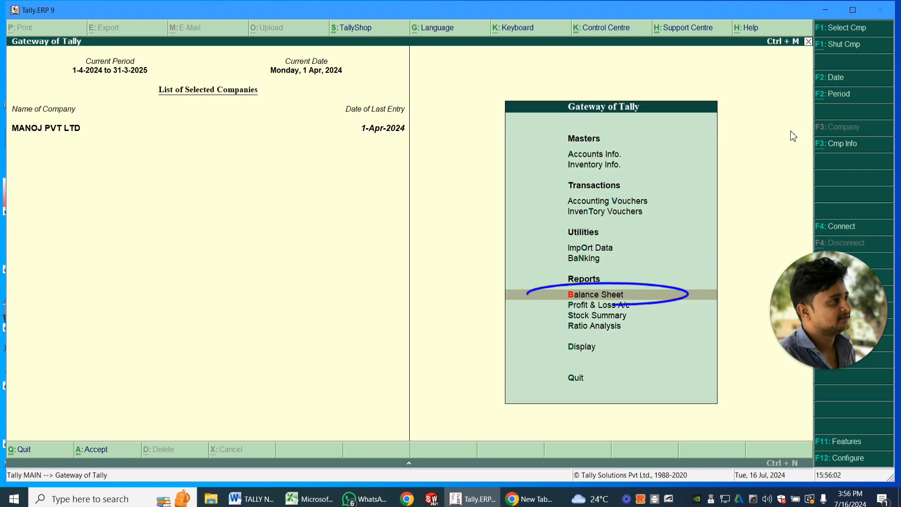
pyautogui.press('Return')
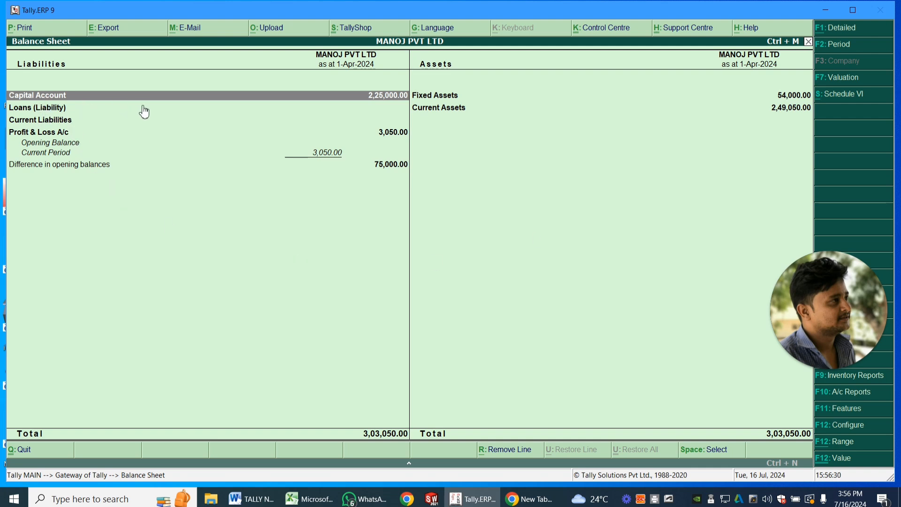
# - Drill down from Capital Account through the owner's ledger and its April entries to the cash receipt voucher
pyautogui.click(396, 100)
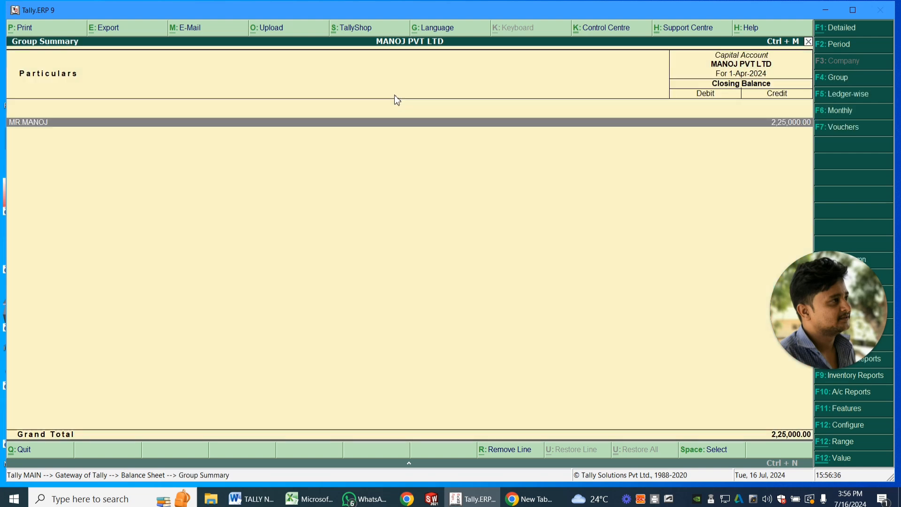
pyautogui.press('Return')
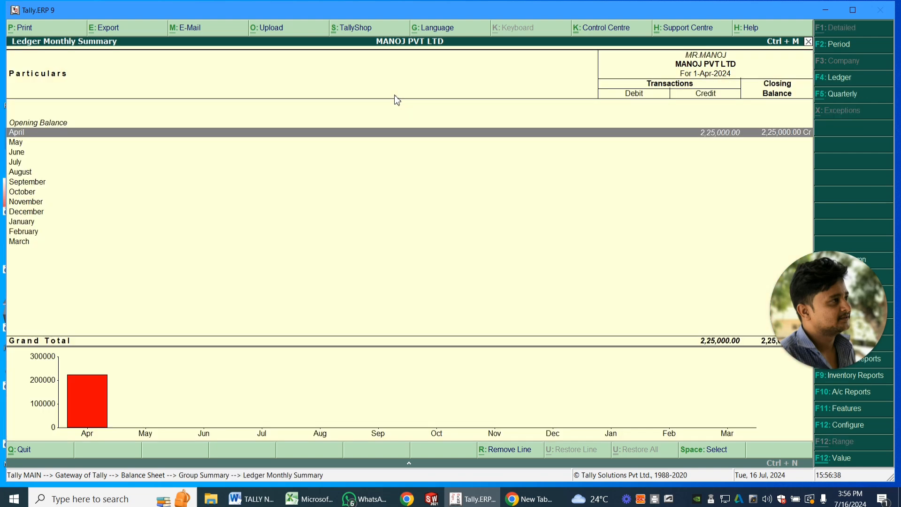
pyautogui.click(346, 134)
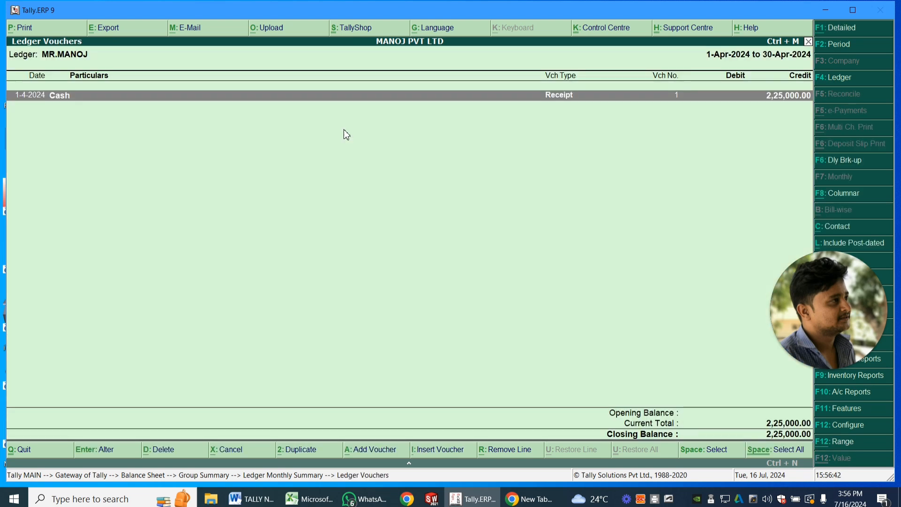
pyautogui.press('Return')
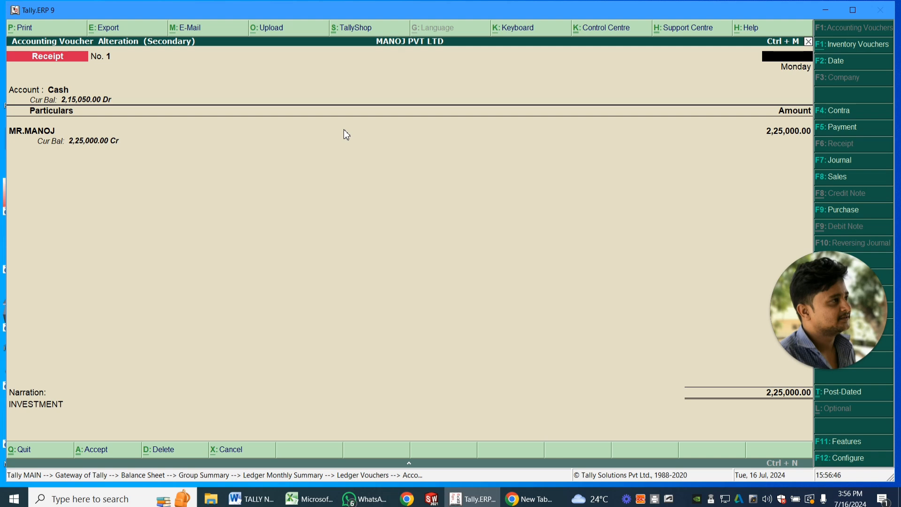
# - Quit the receipt voucher without changes, return to the Balance Sheet and select Fixed Assets
pyautogui.press('Escape')
pyautogui.press('y')
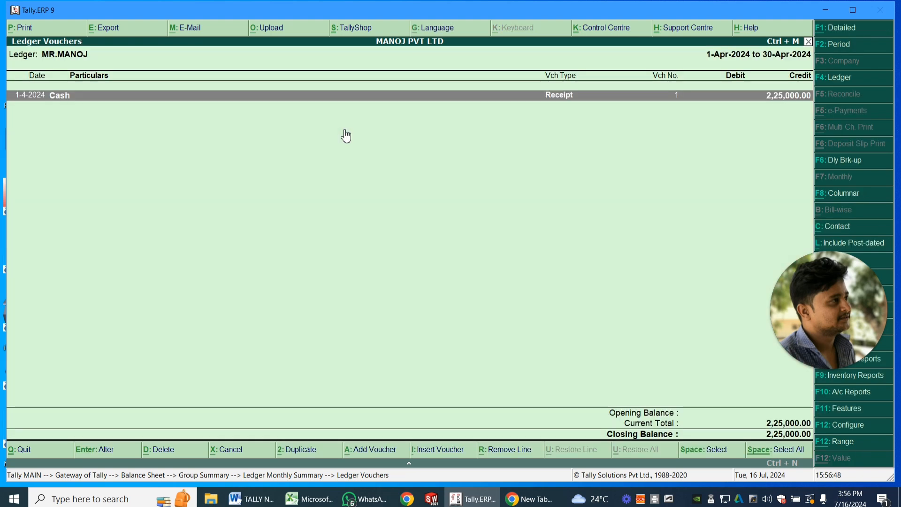
pyautogui.press('Escape')
pyautogui.press('Escape')
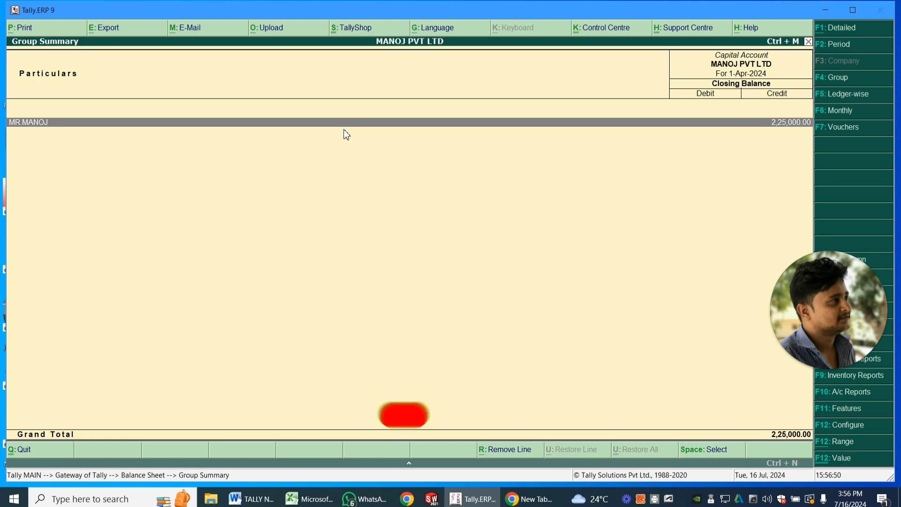
pyautogui.press('Escape')
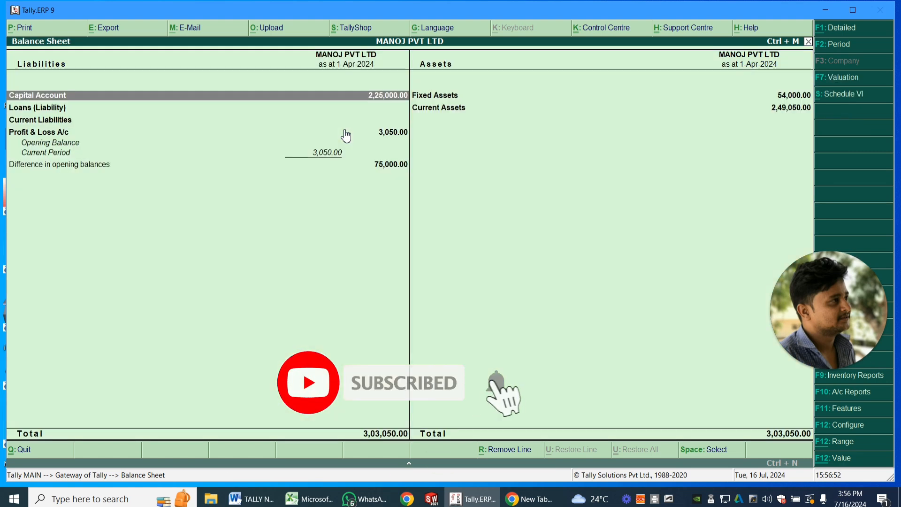
pyautogui.press('Right')
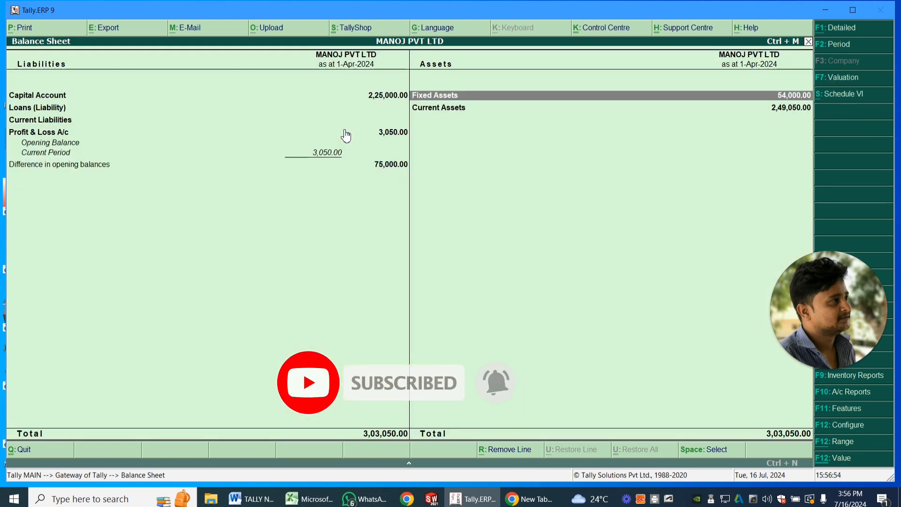